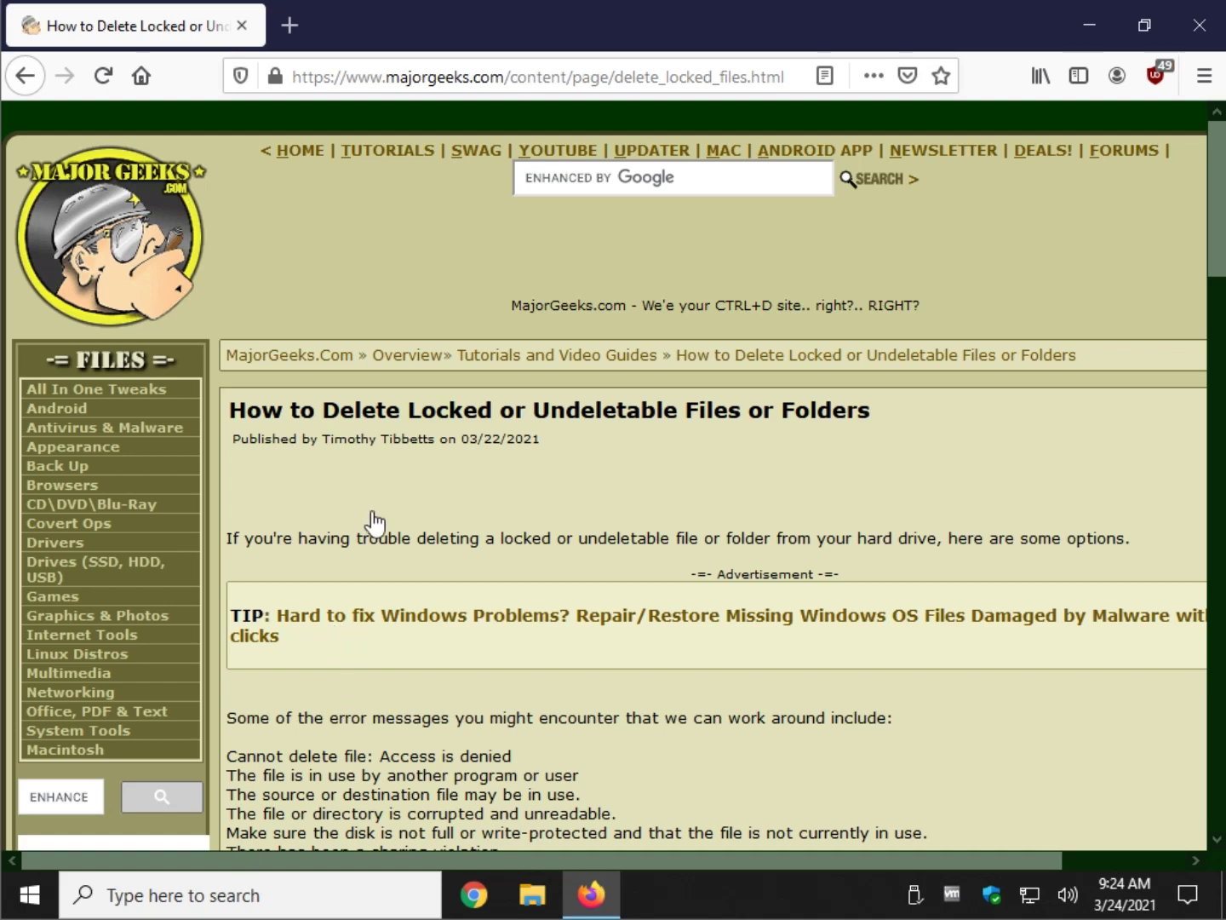
Review the article's list of error messages and its Reboot section.
scroll(367, 503, "down", 4)
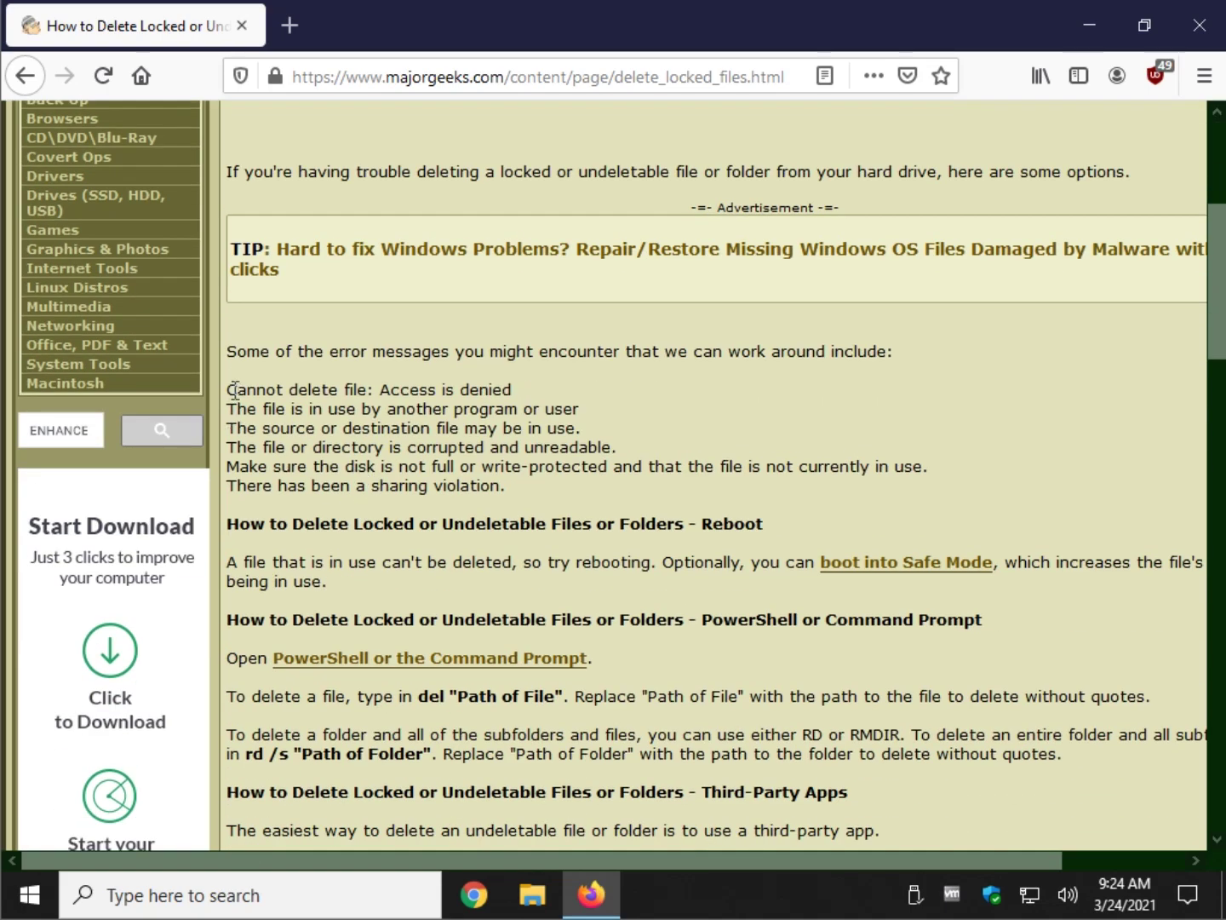
left_click_drag(226, 390, 665, 497)
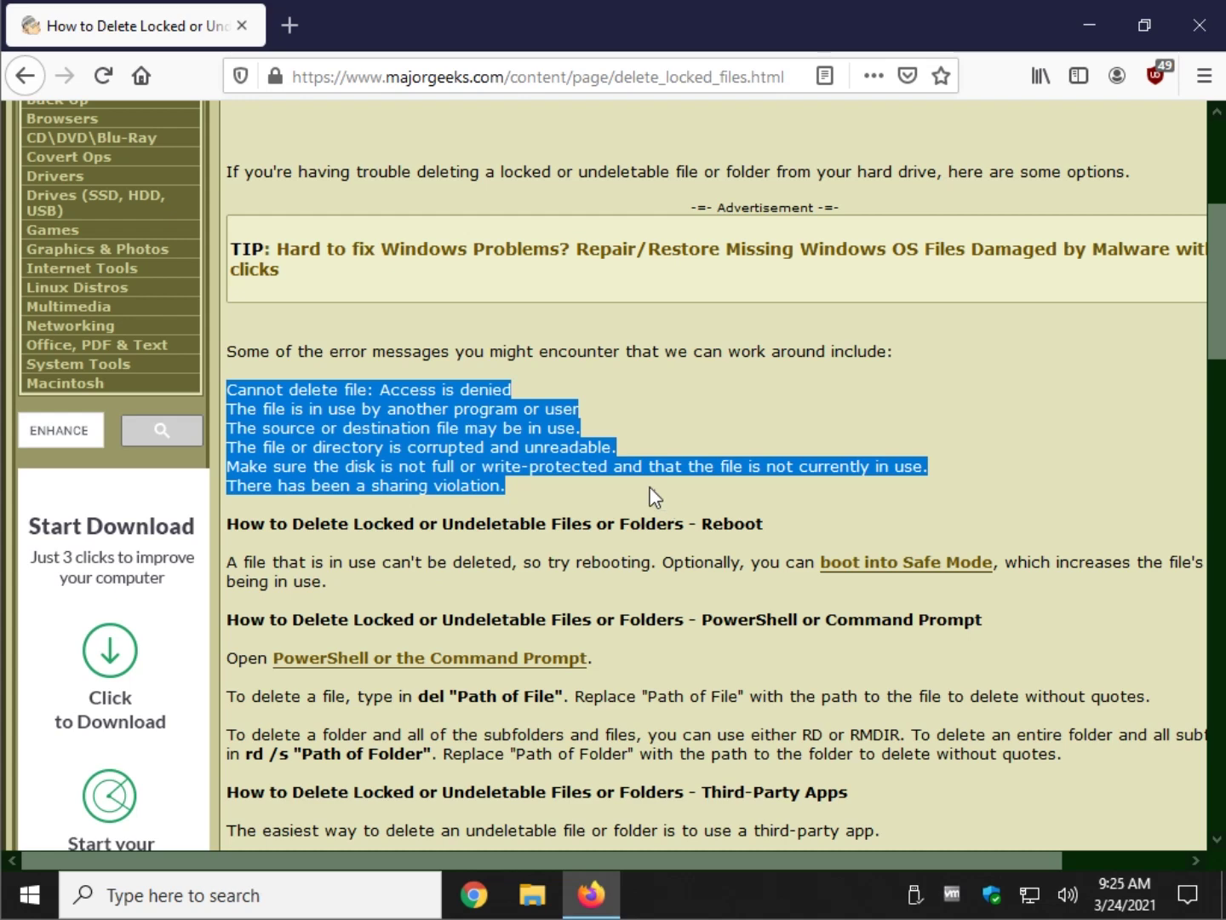
left_click(649, 488)
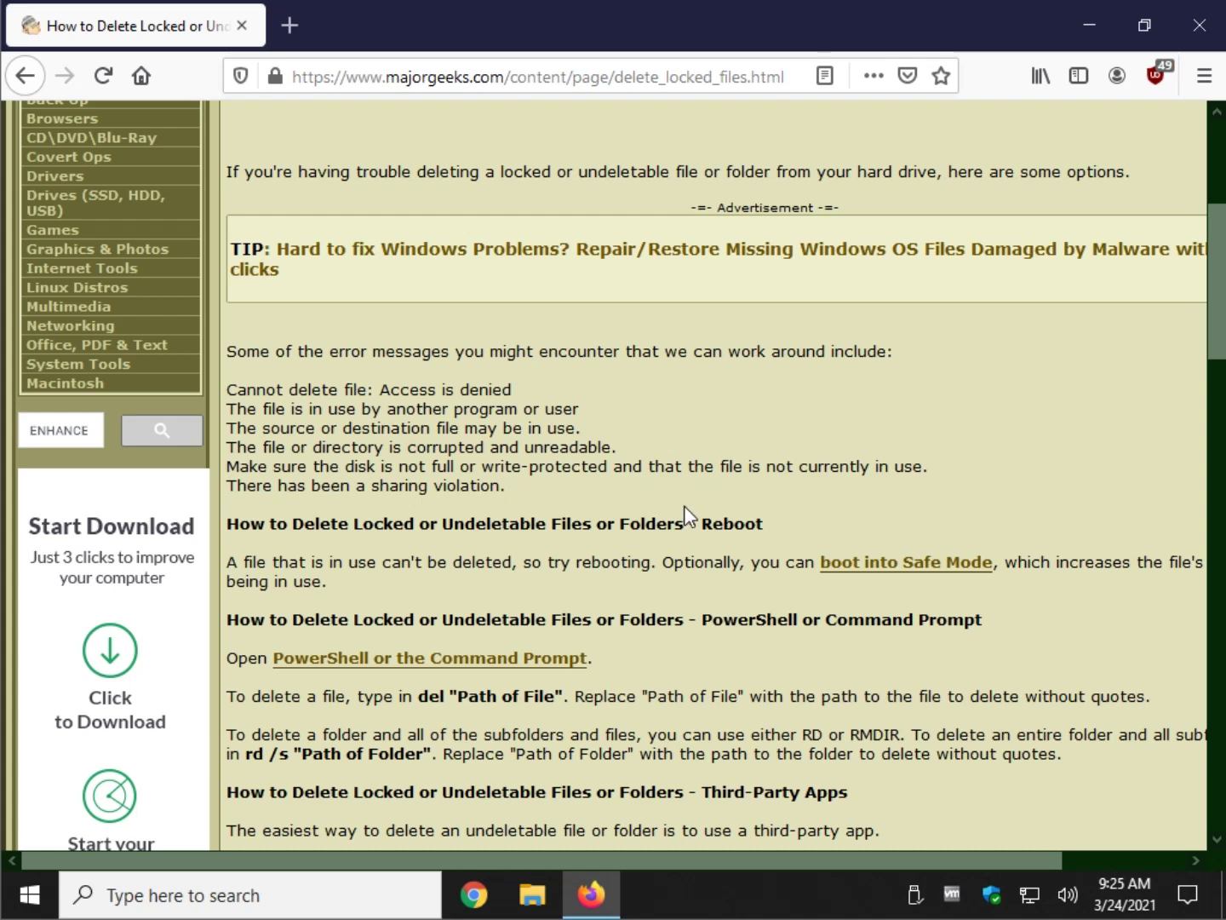
scroll(494, 487, "down", 3)
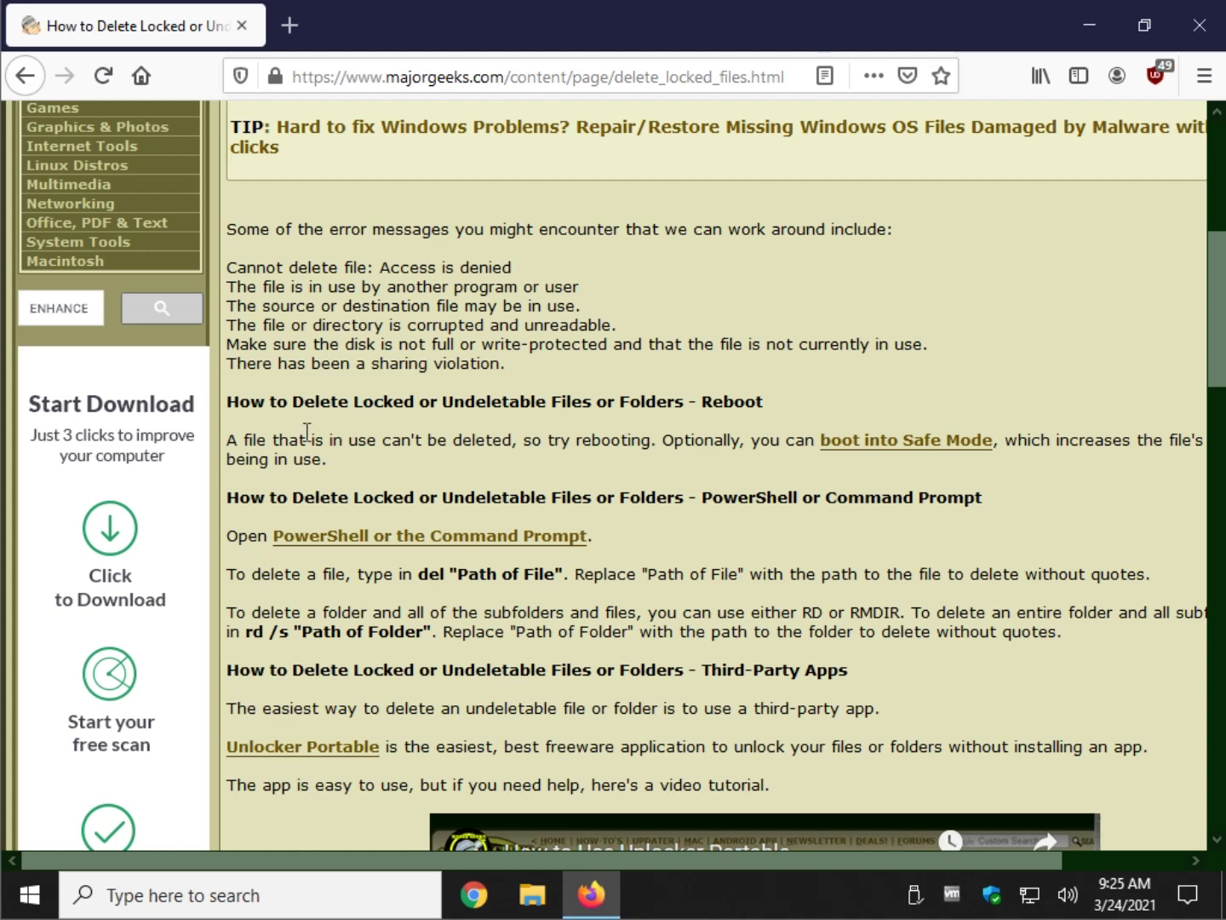
left_click_drag(415, 401, 414, 436)
left_click(415, 438)
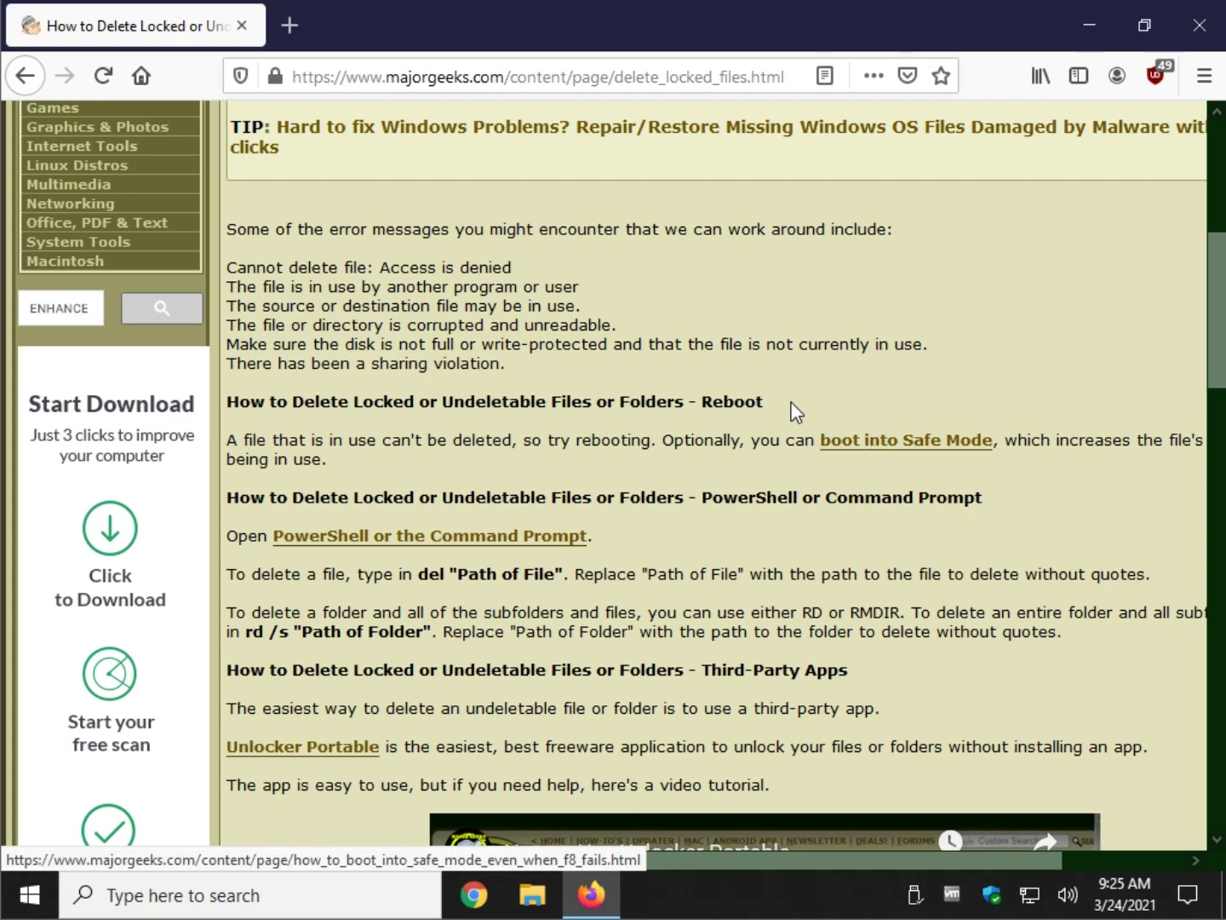
Glance at the Safe Mode boot article, then continue down the locked-files article.
left_click(916, 451)
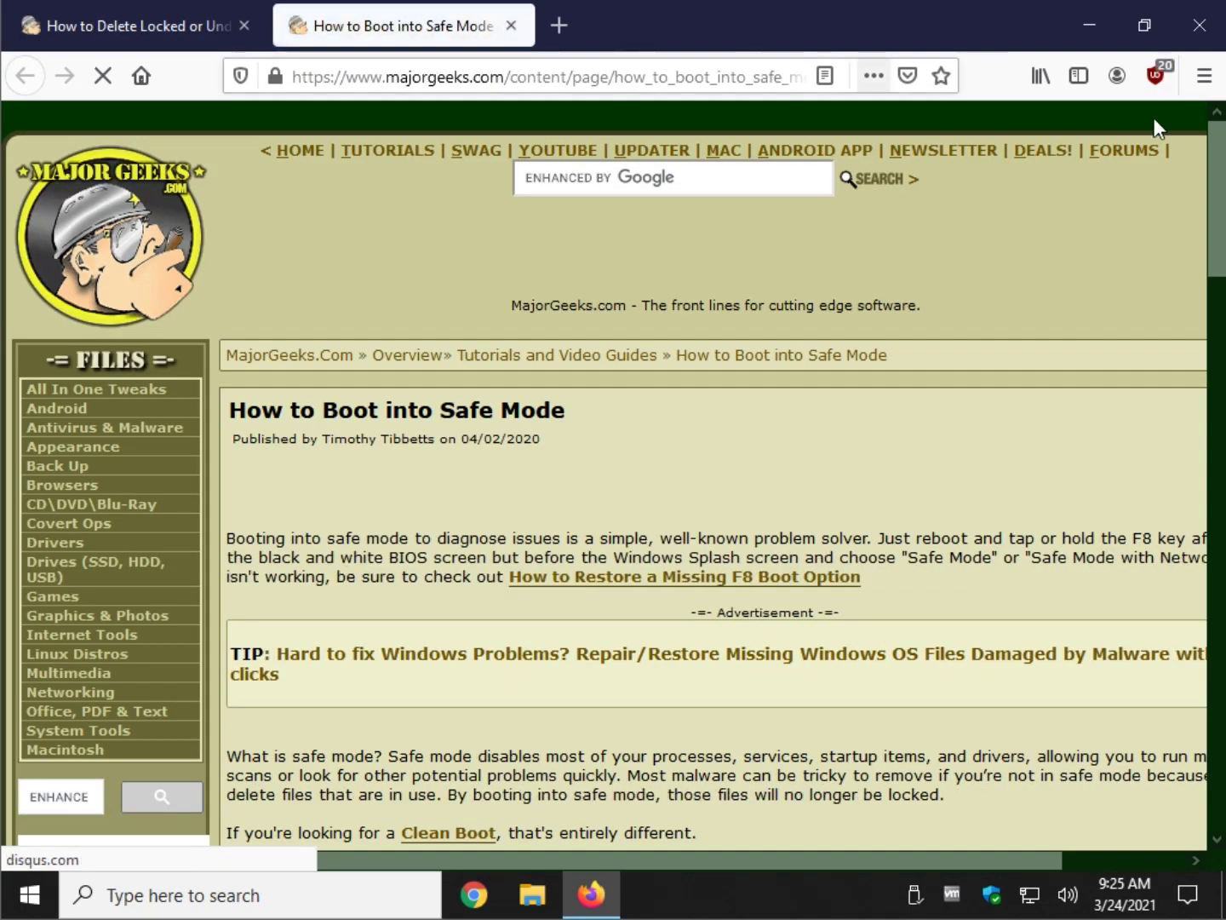
left_click(511, 25)
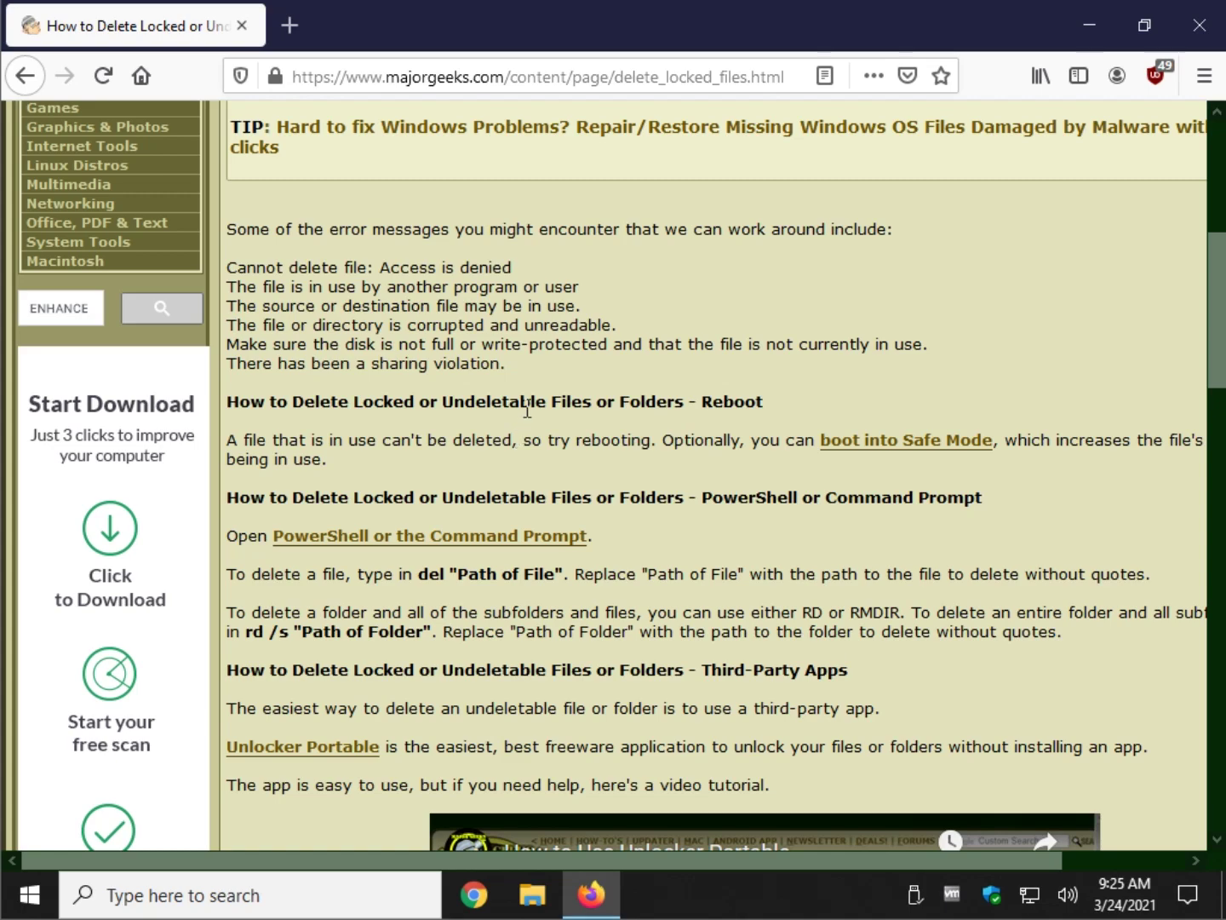
scroll(510, 412, "down", 3)
scroll(358, 327, "down", 5)
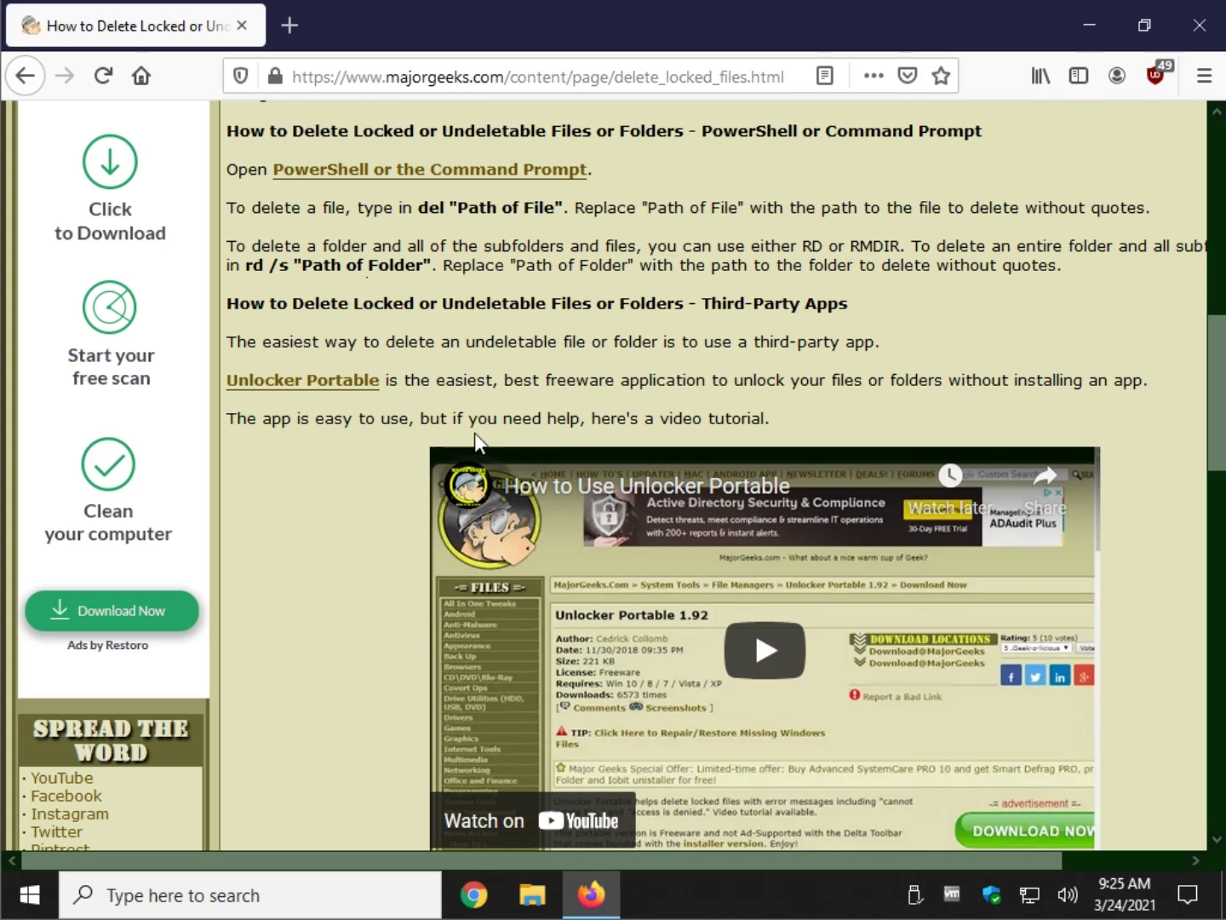
Show Local Disk (C:) in File Explorer with ChromeSetup.exe selected, then return to Firefox.
left_click(507, 894)
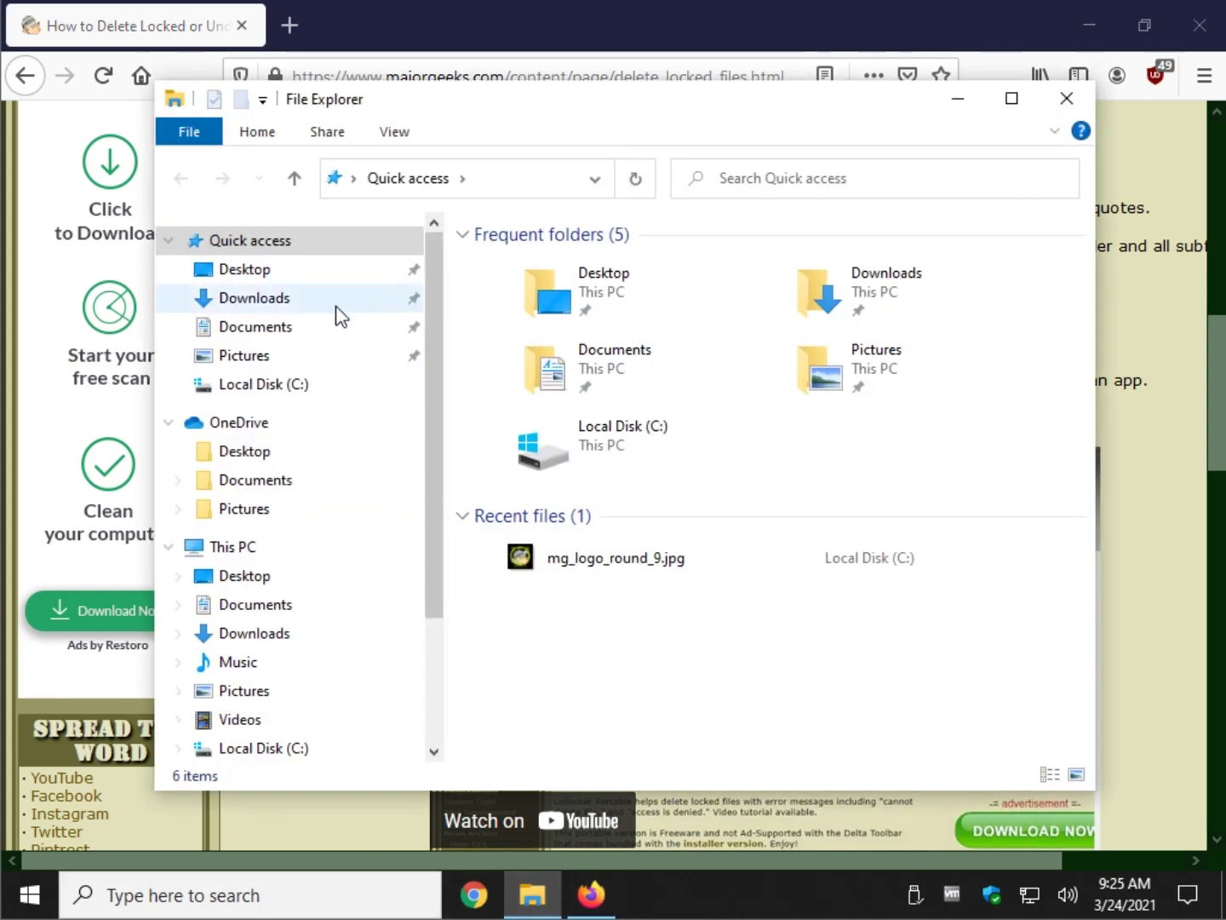
left_click(292, 385)
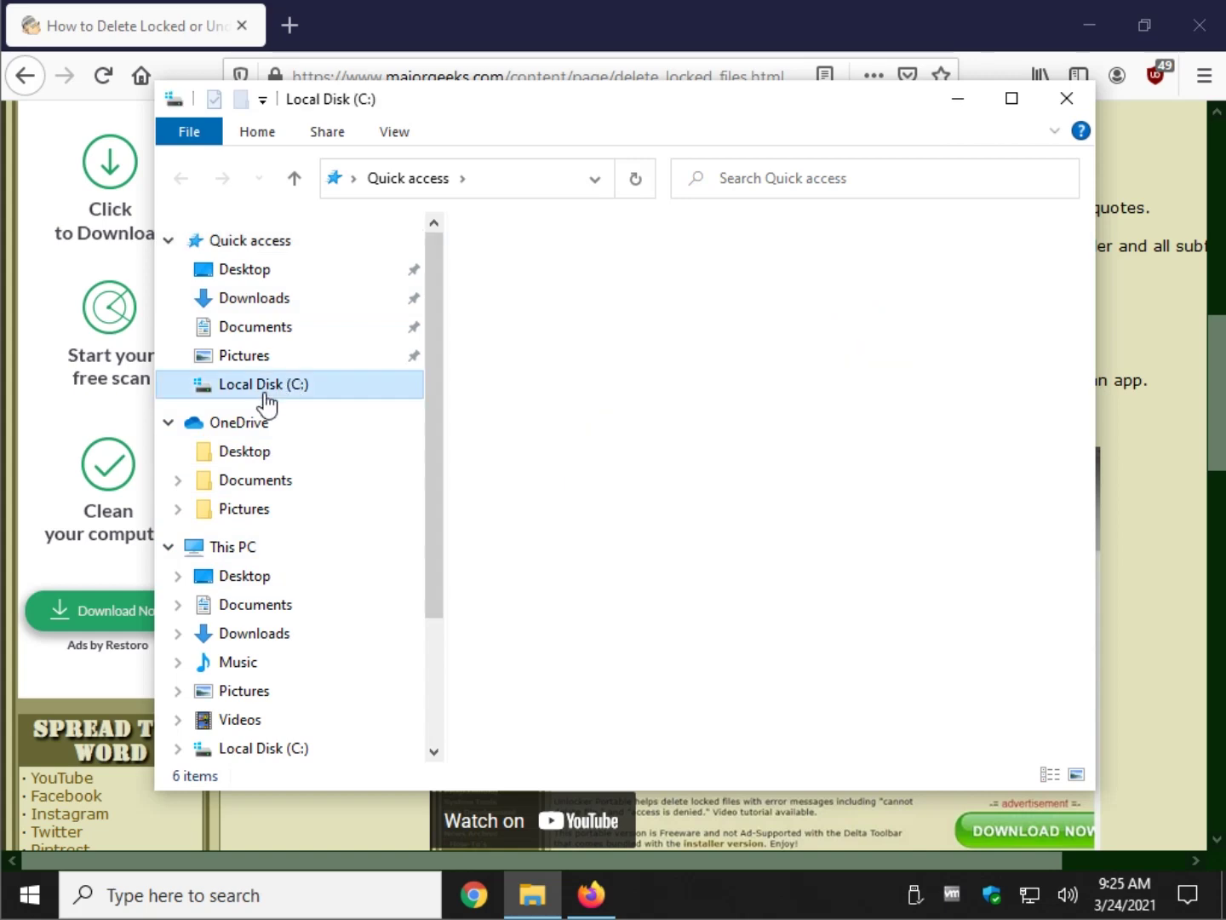
left_click(587, 538)
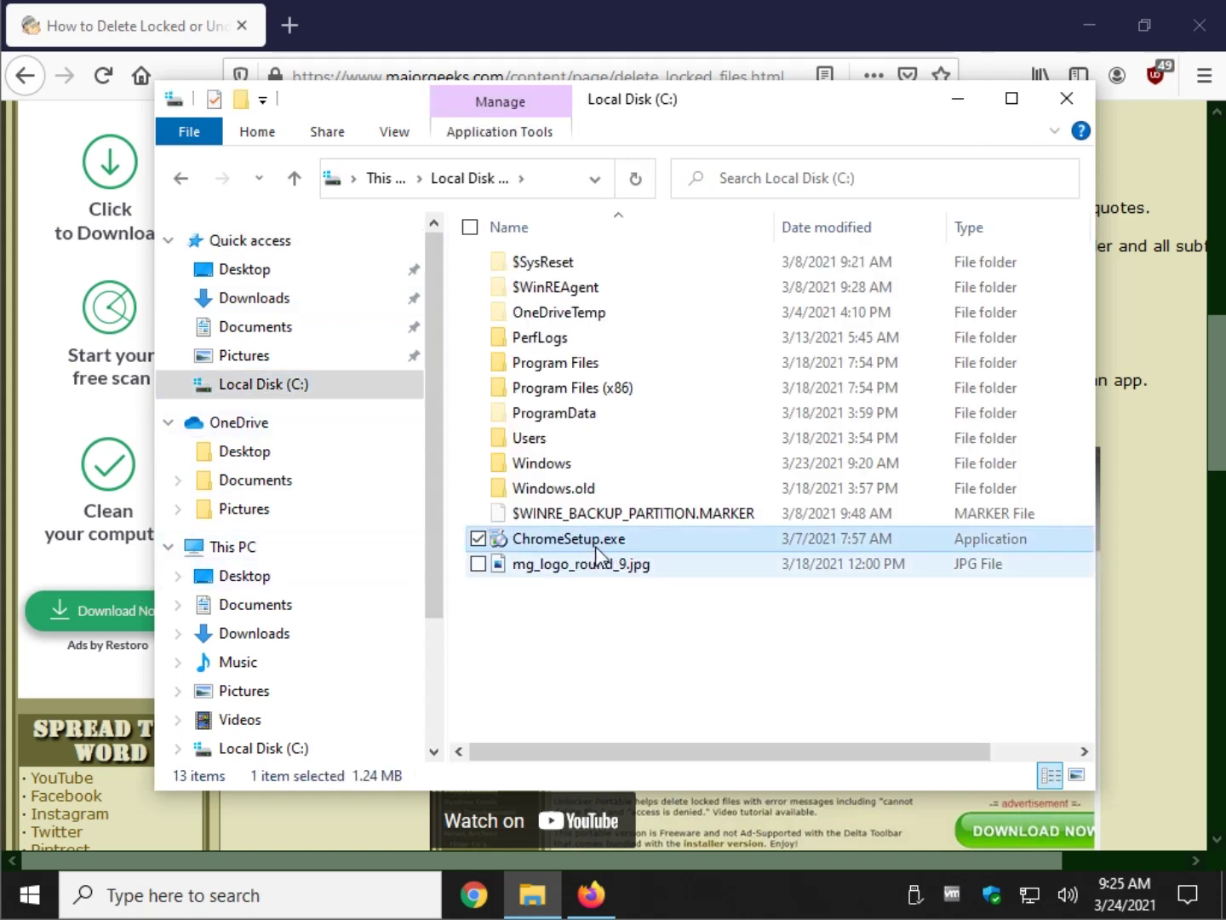
left_click(1095, 550)
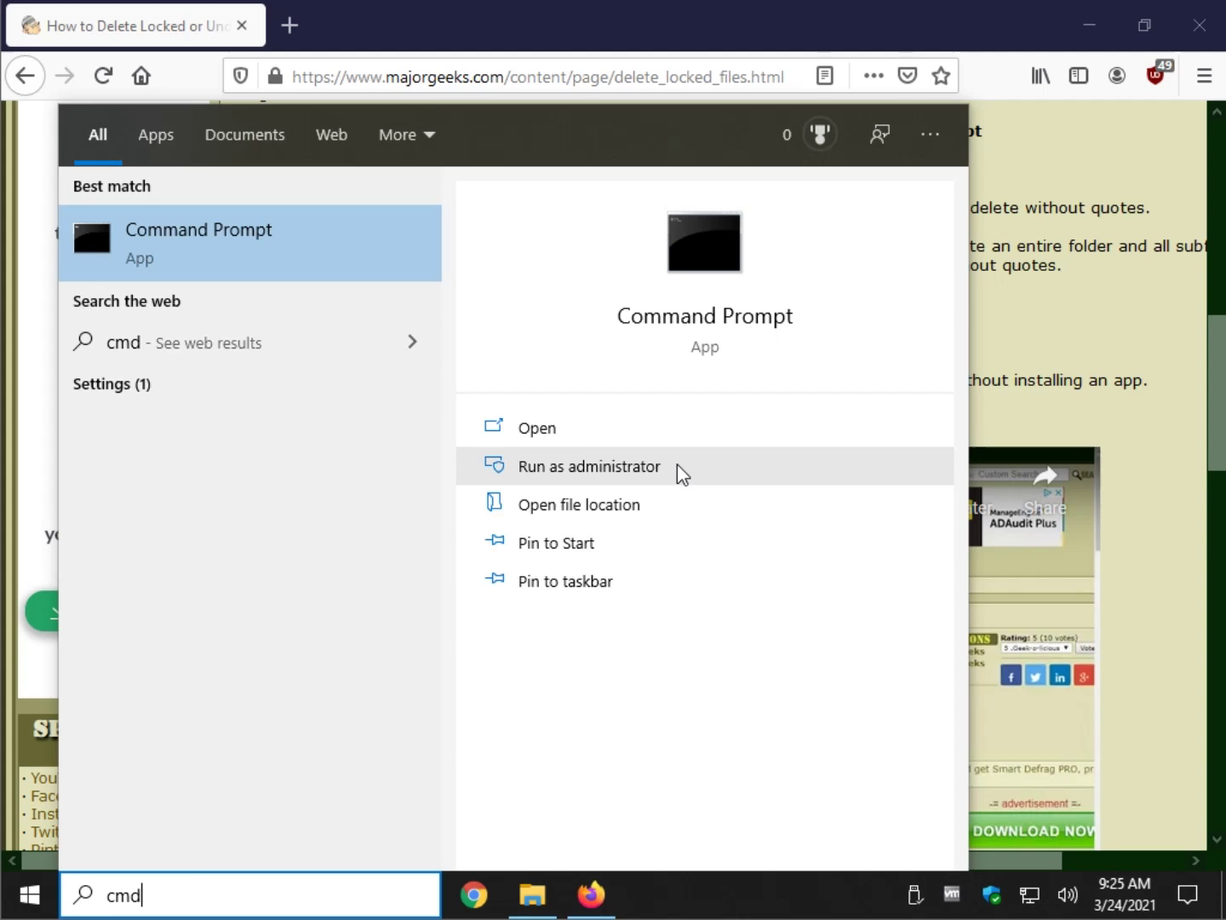
Launch Windows PowerShell (Admin) from the Win+X menu and approve the UAC prompt.
left_click(1091, 356)
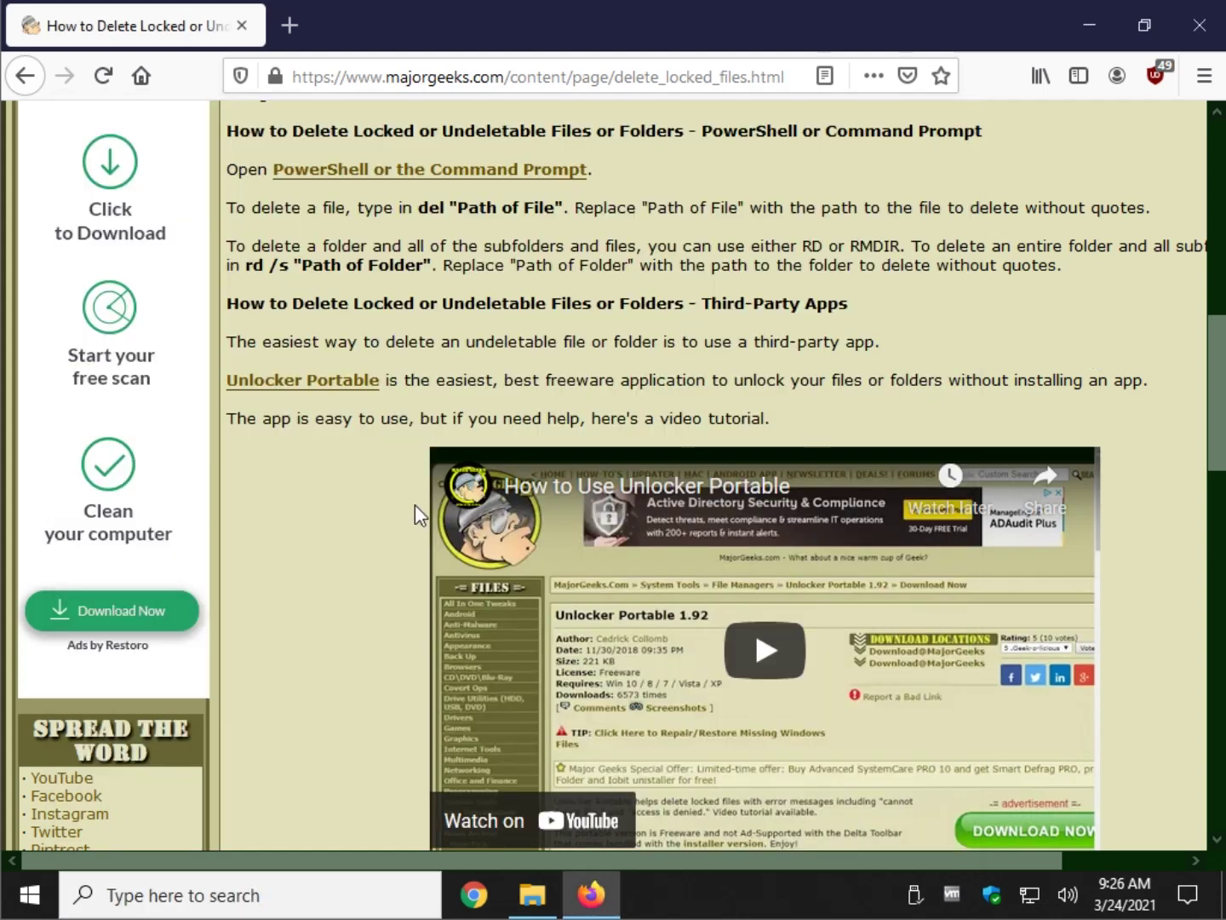
key("super+x")
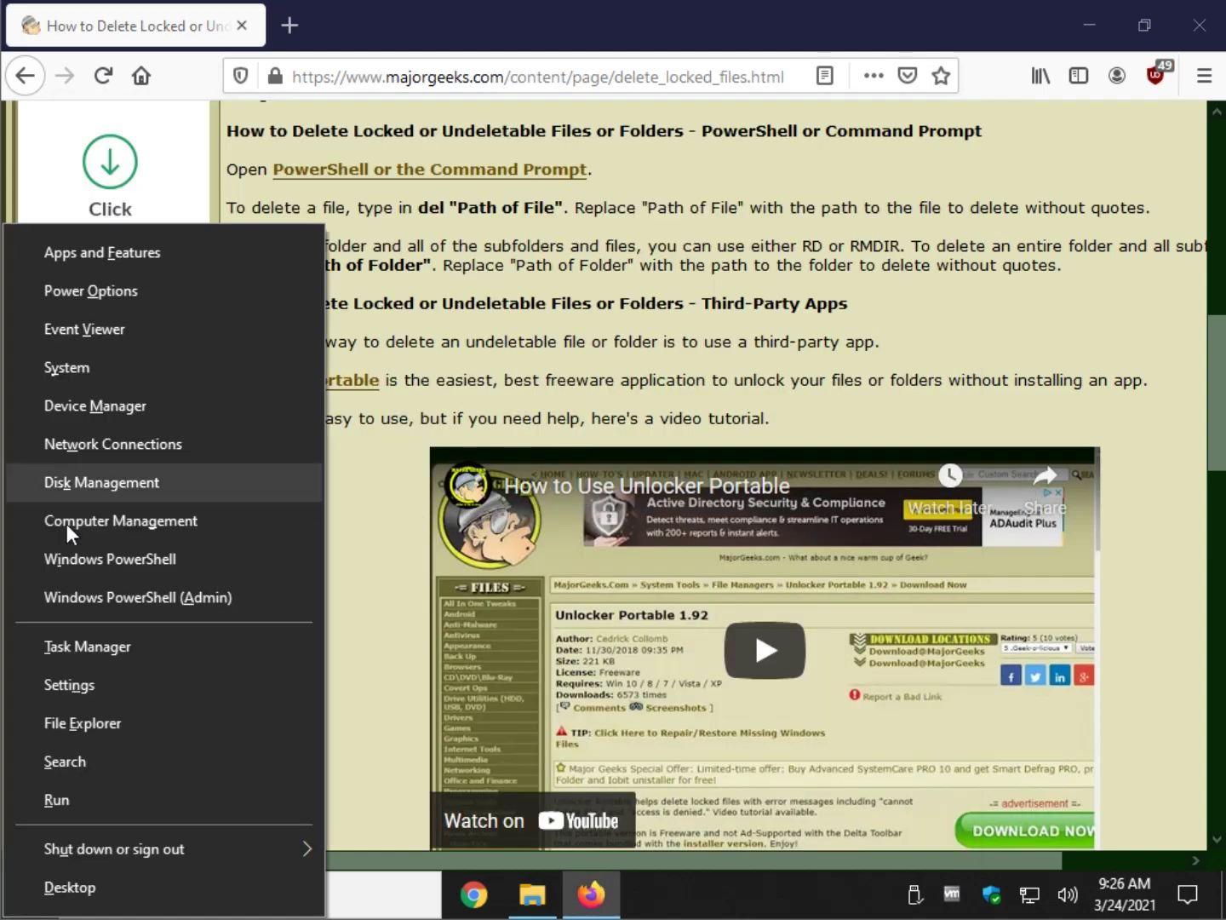
left_click(119, 594)
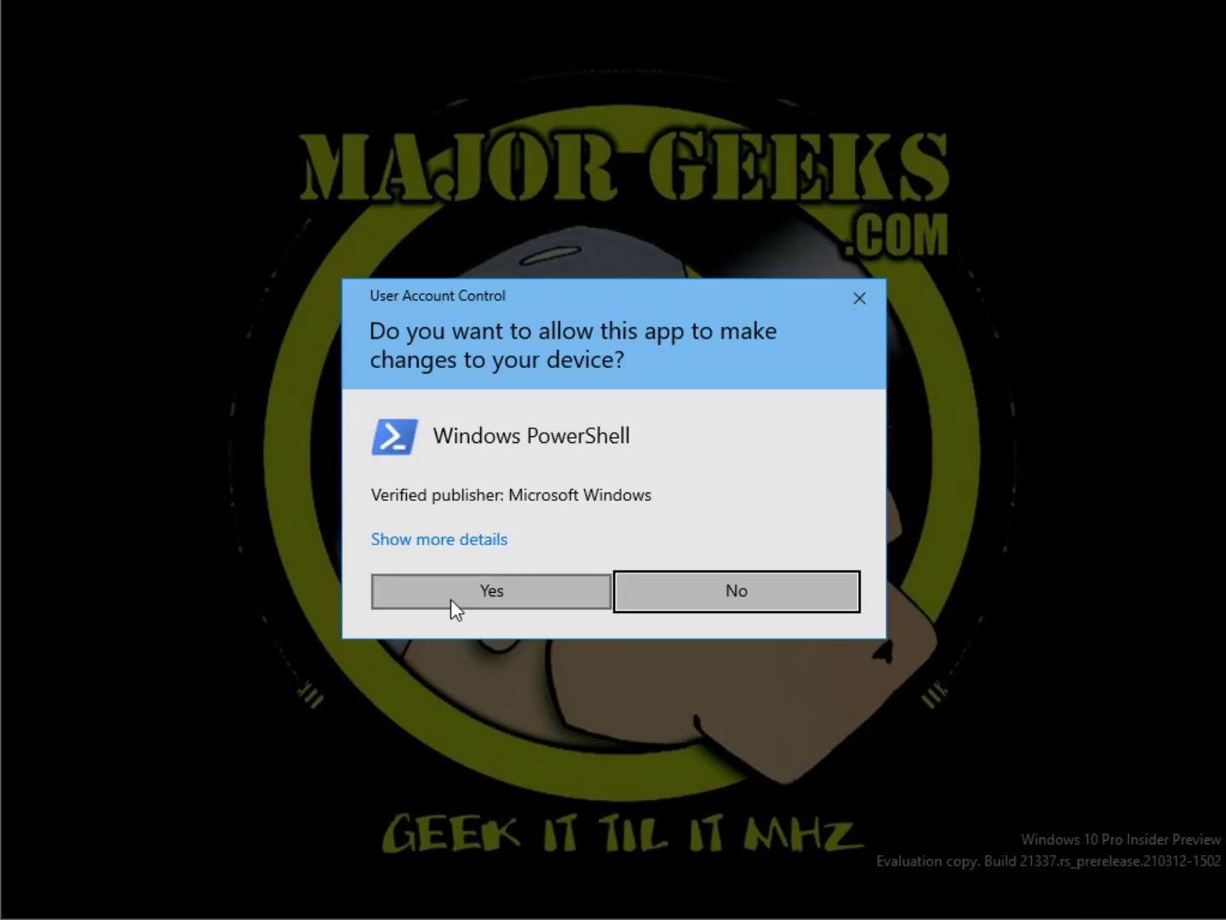
left_click(450, 600)
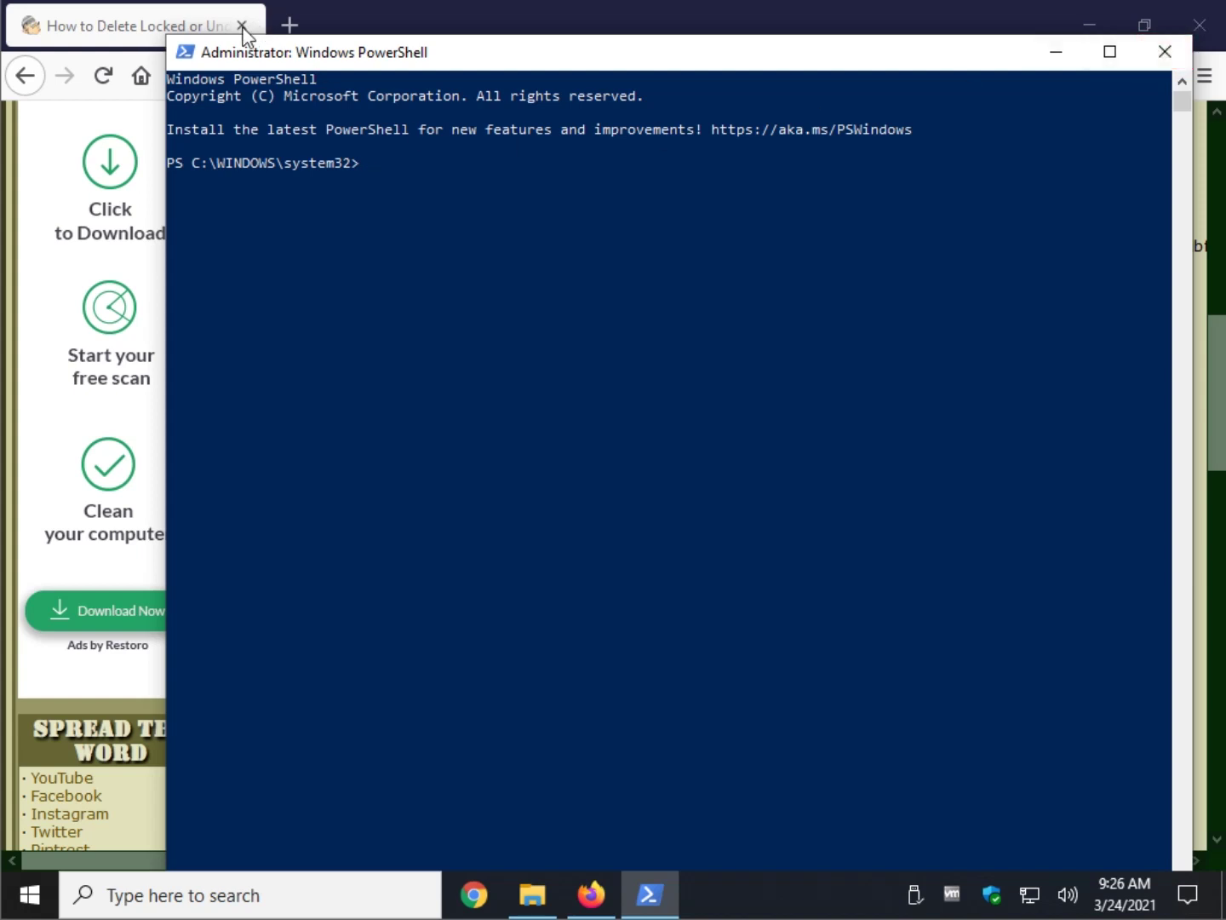
Reposition the PowerShell window, then cd\ to C:\ and list its contents with dir.
left_click_drag(171, 47, 165, 221)
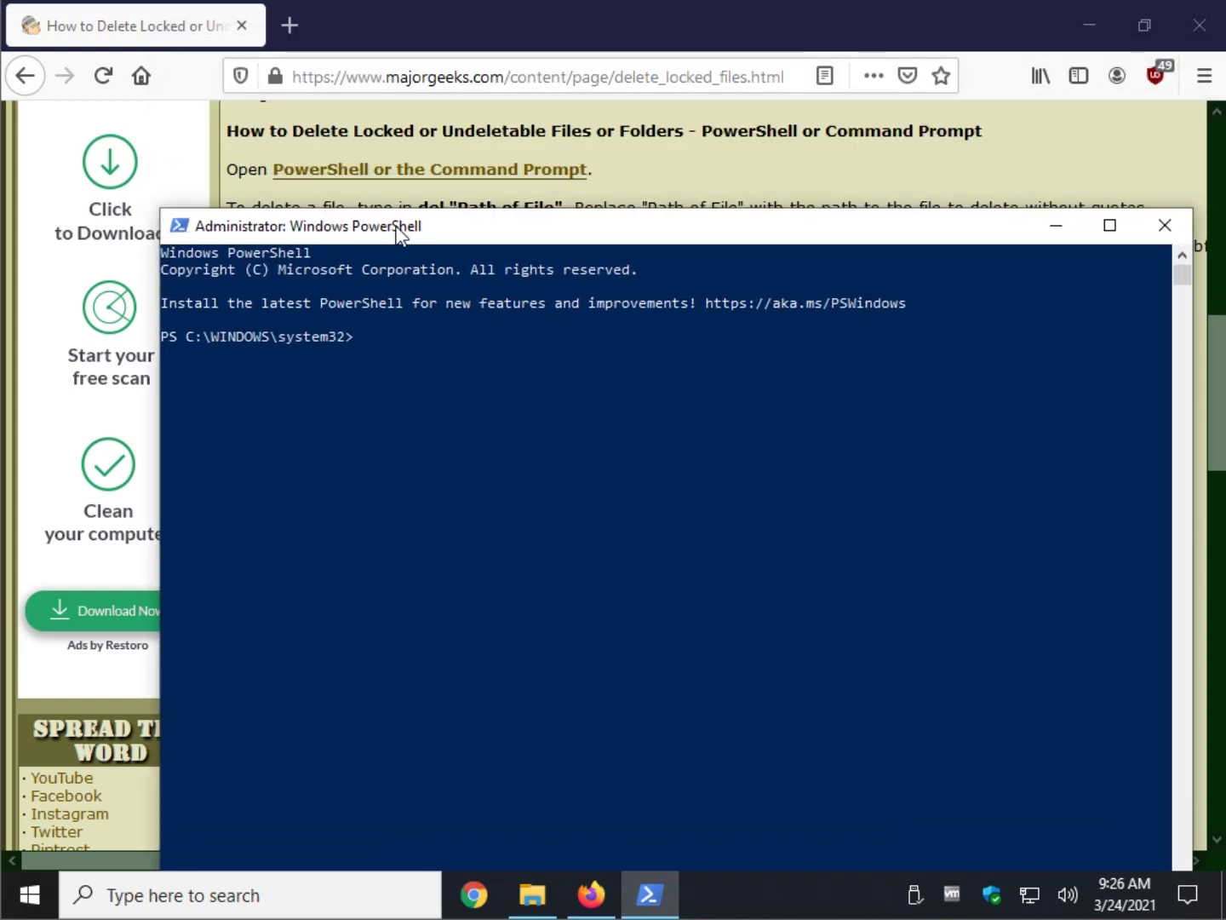
left_click_drag(401, 234, 352, 66)
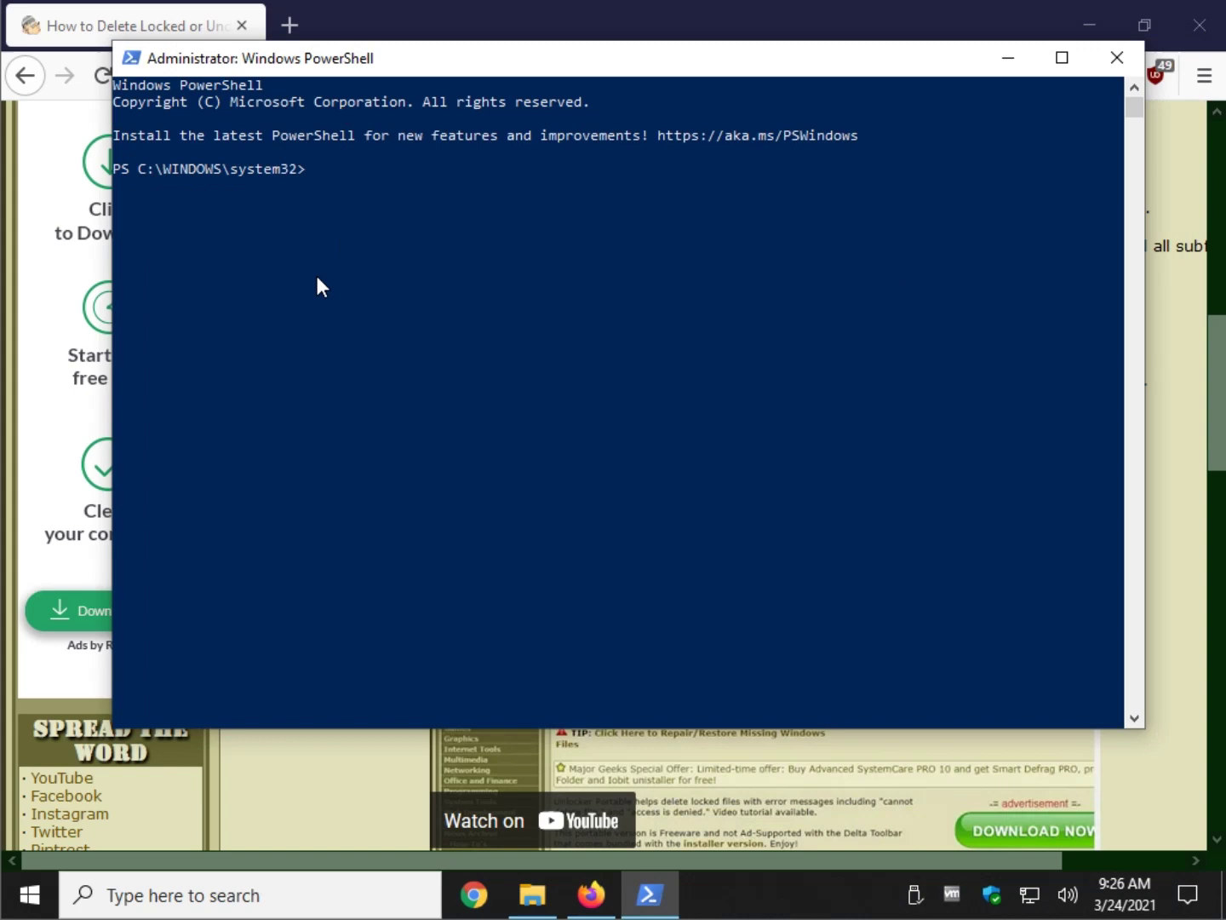
type("cd\\")
key("Return")
left_click(534, 893)
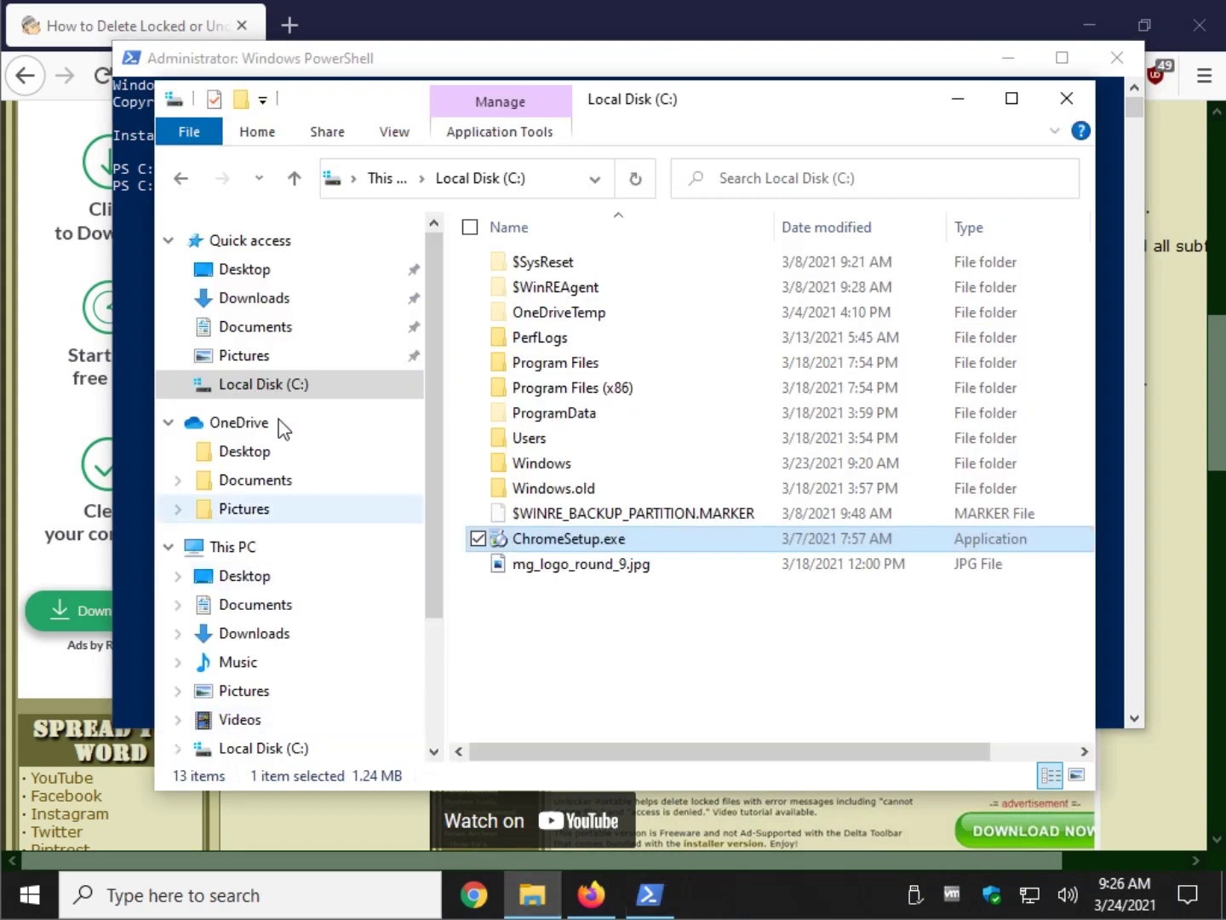
left_click(133, 307)
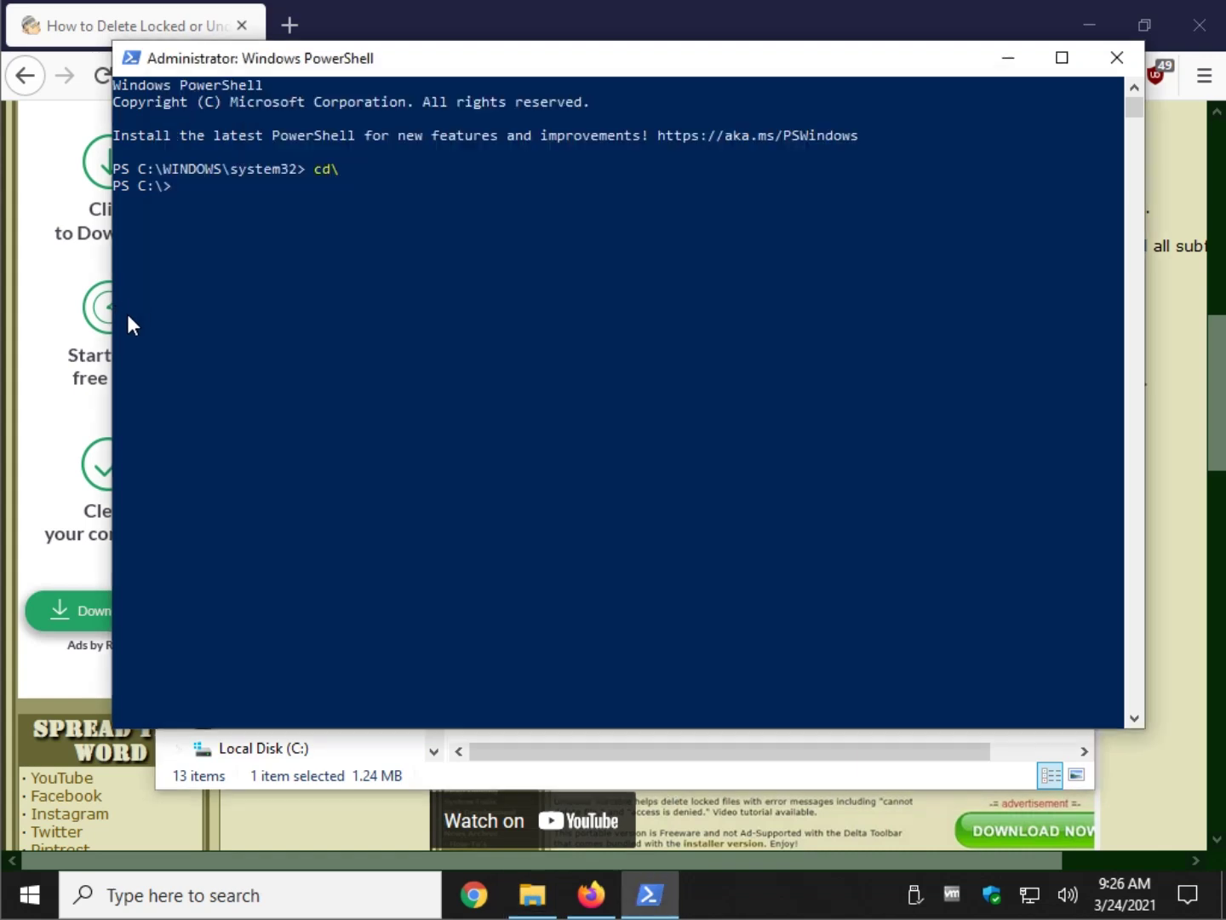
type("dir")
key("Return")
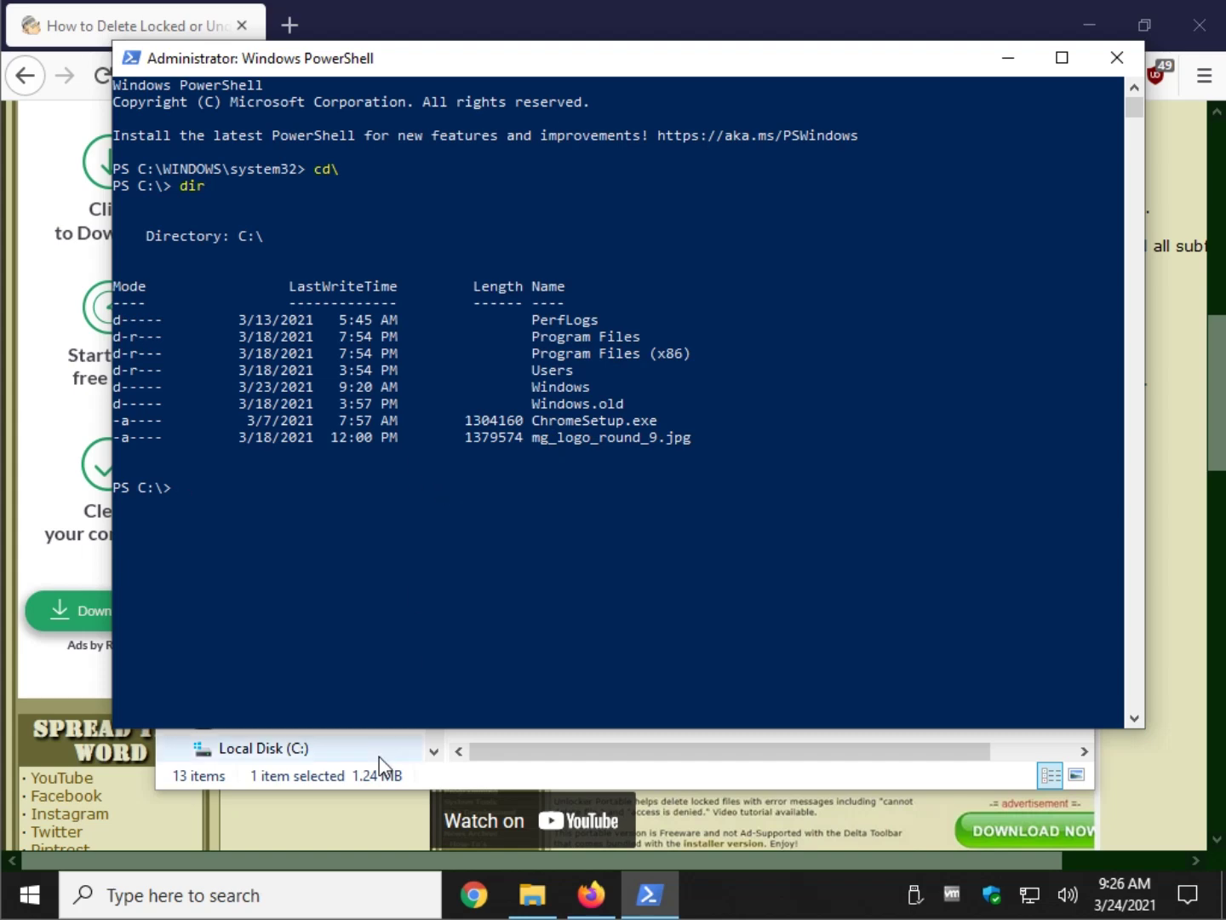
Compare with File Explorer, then change into C:\users and list it with dir.
left_click(495, 786)
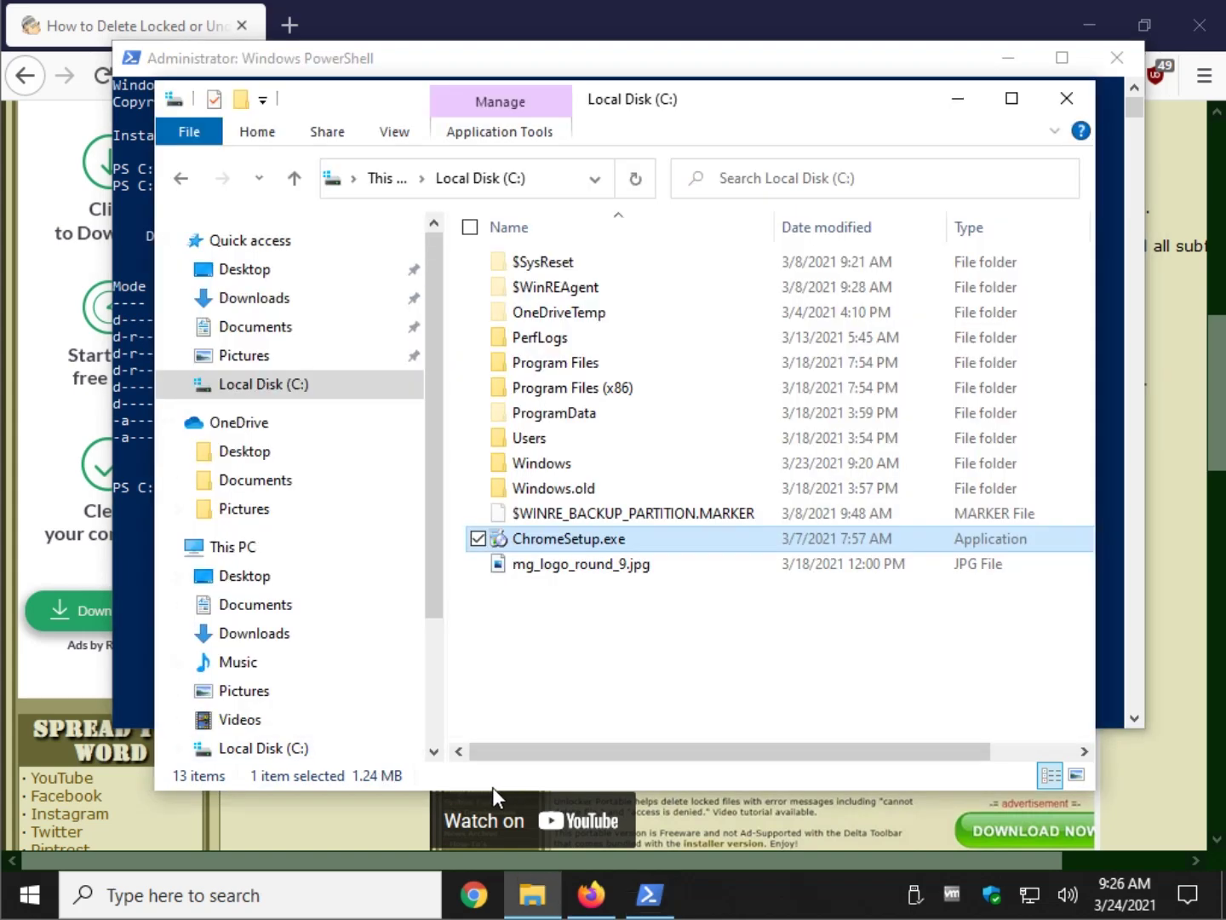
left_click(130, 551)
left_click(218, 534)
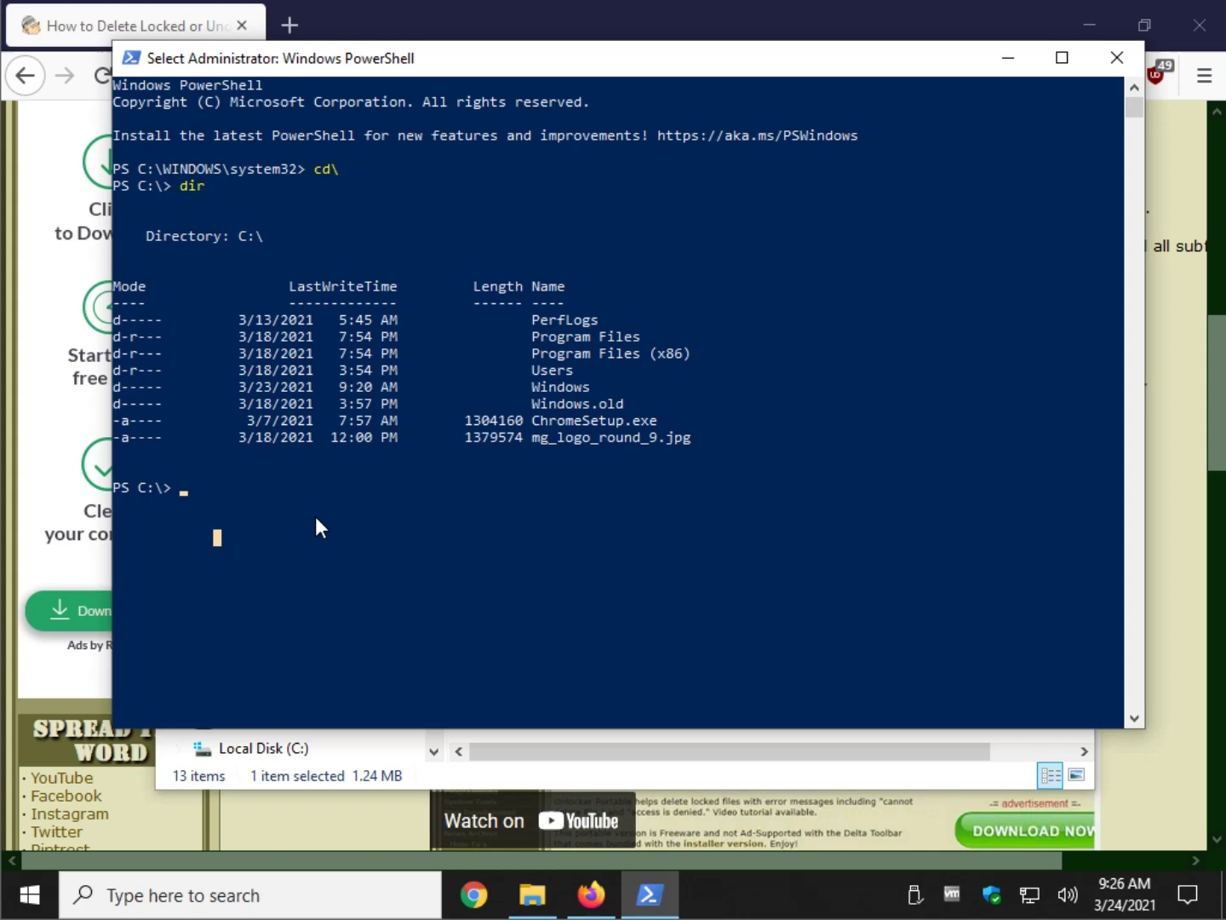
type("cd ")
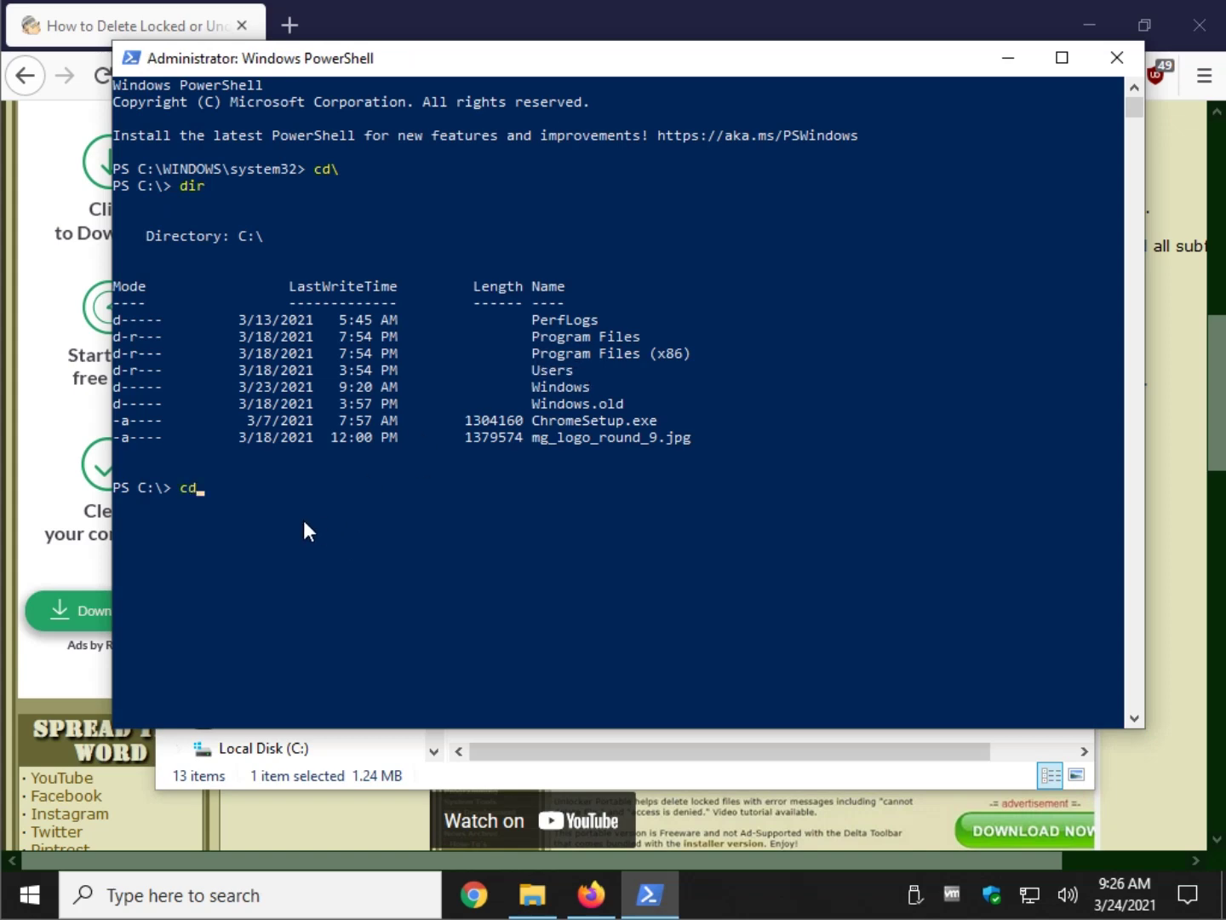
type("users")
key("Return")
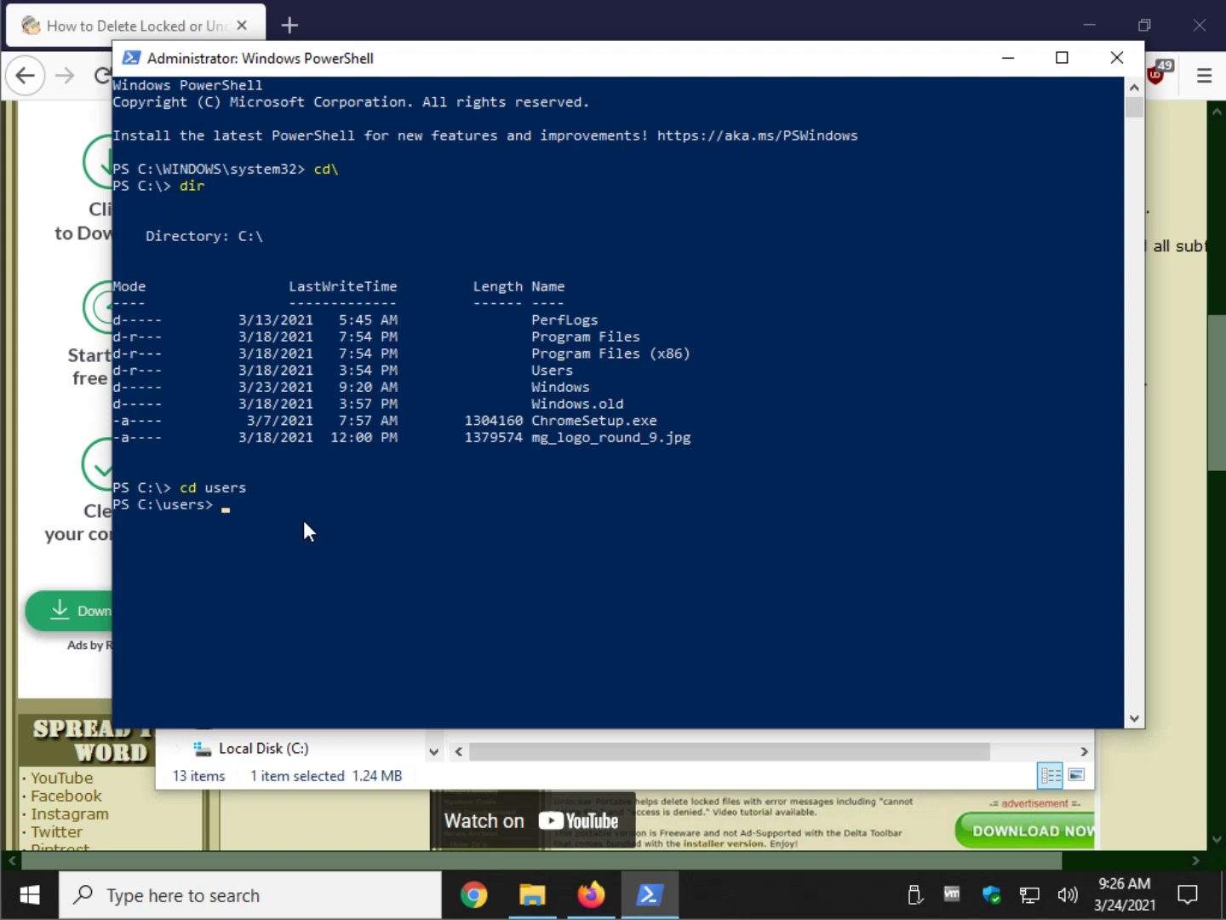
type("dir")
key("Return")
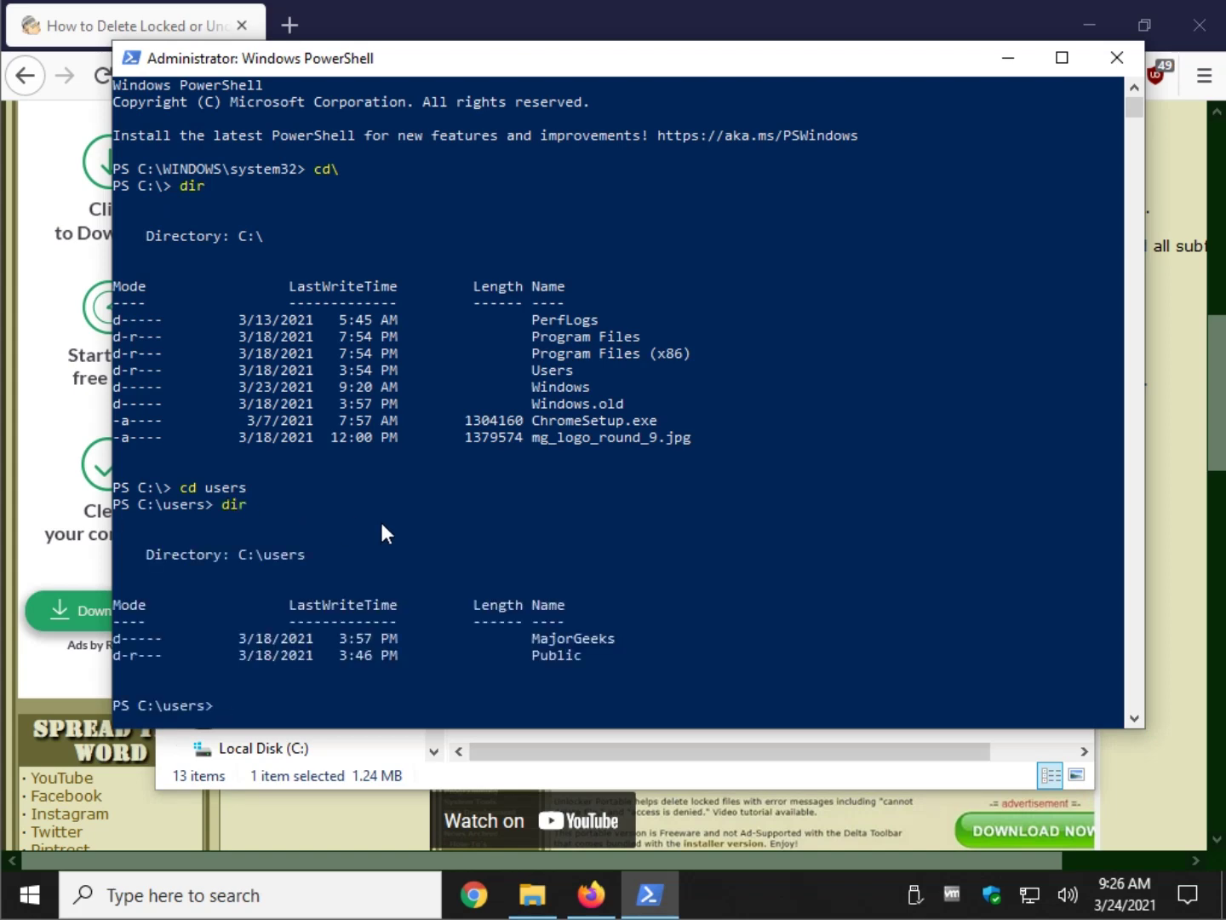
Change into the majorgeeks folder and list its contents with dir.
type("cd majorgeeks")
key("Return")
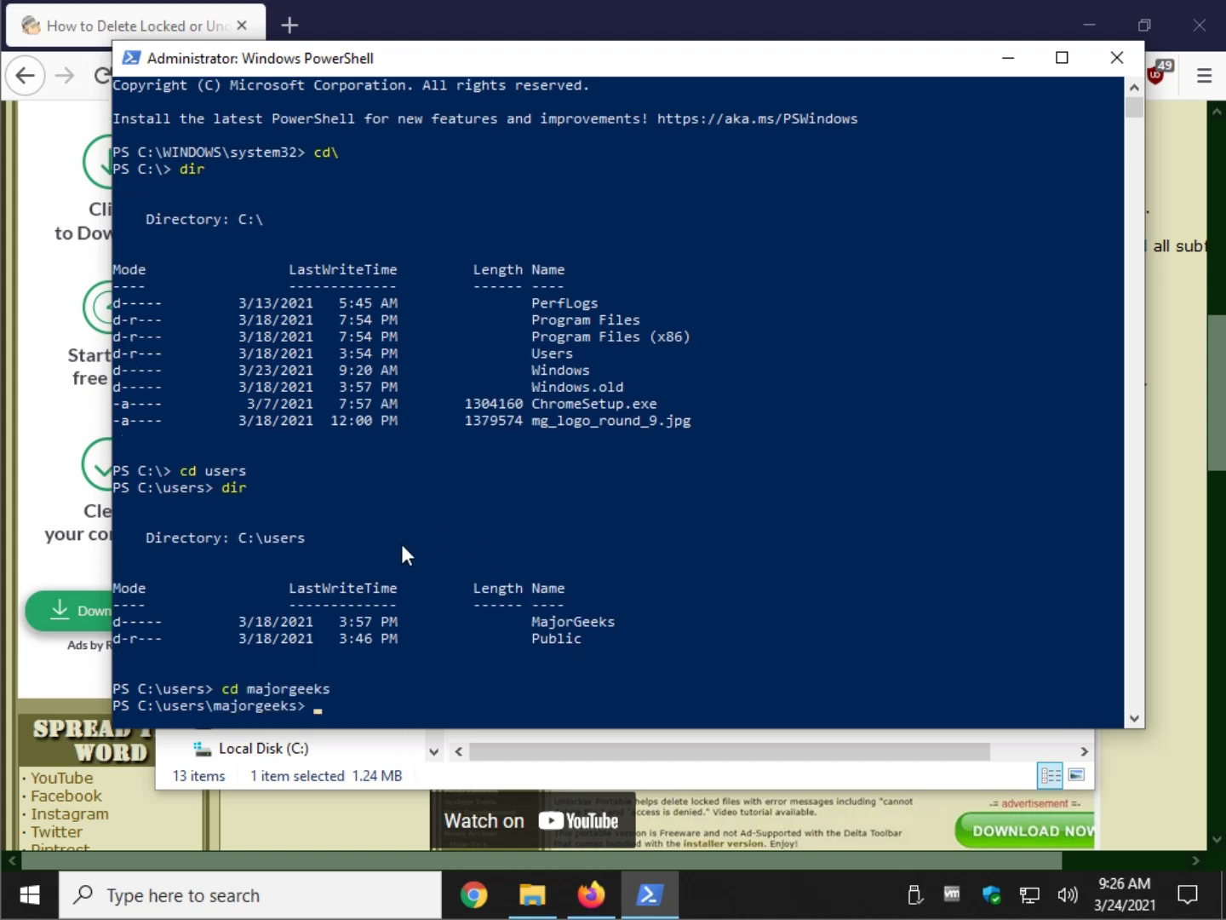
type("dir")
key("Return")
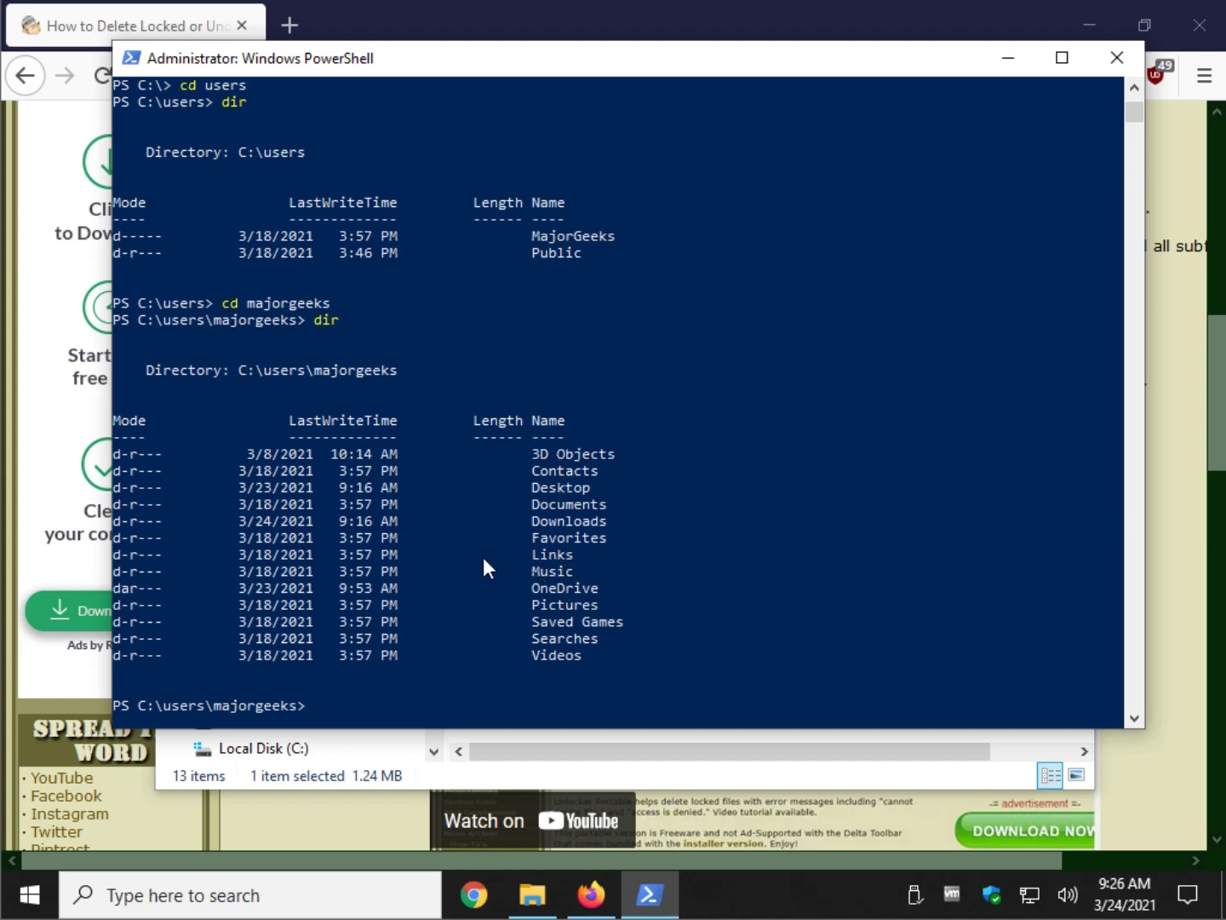
scroll(328, 562, "up", 3)
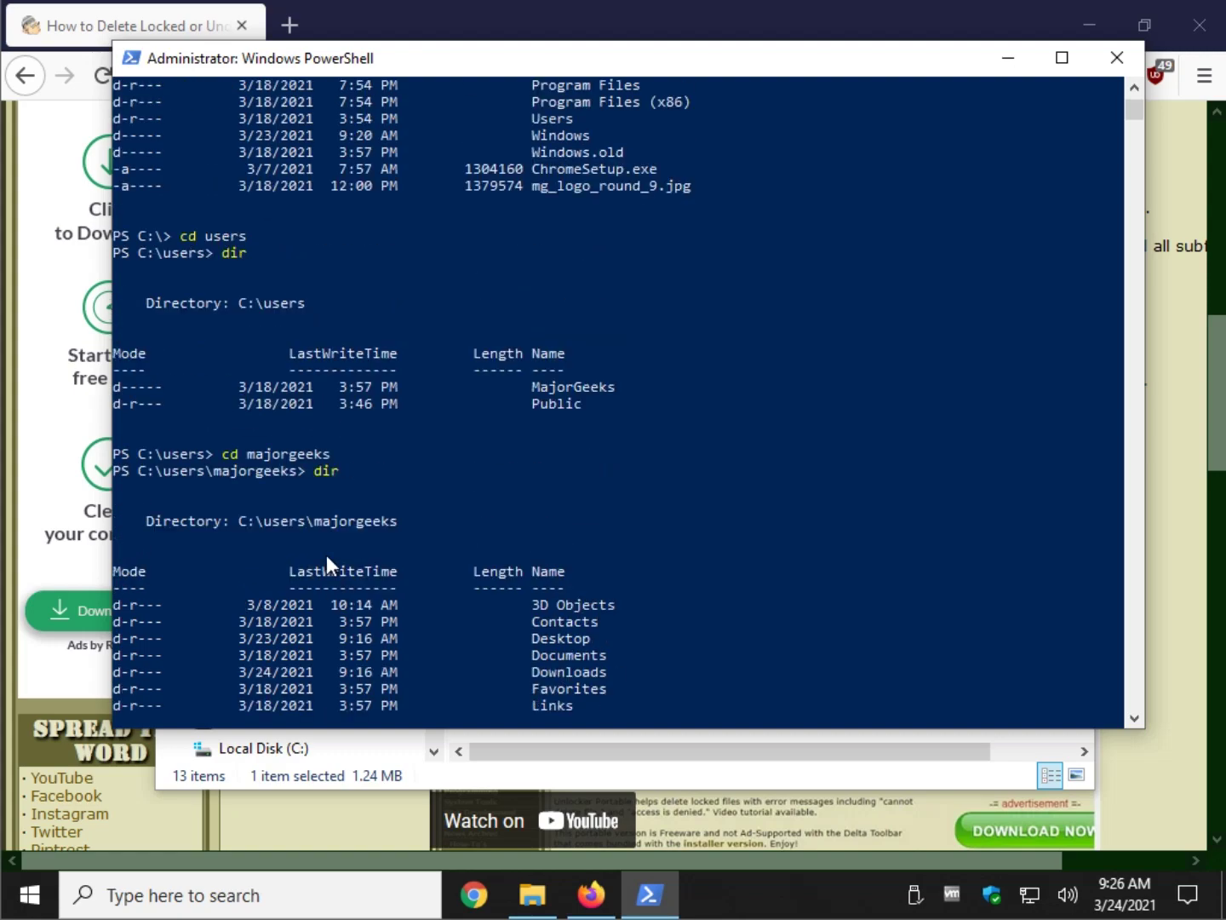
scroll(350, 345, "up", 5)
scroll(354, 344, "down", 12)
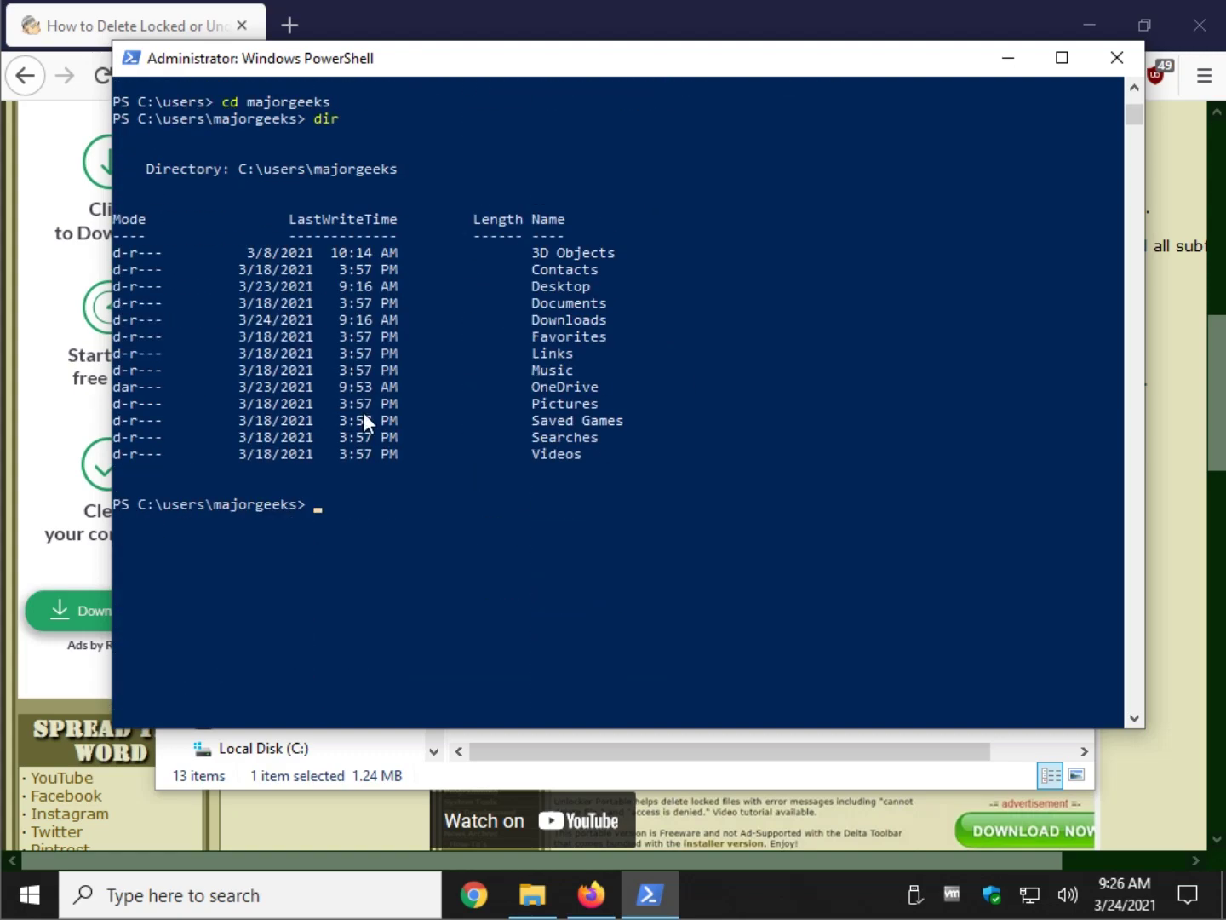
Delete c:\ChromeSetup.exe with del, then run del c:\blah to show the path-not-found error.
left_click(396, 824)
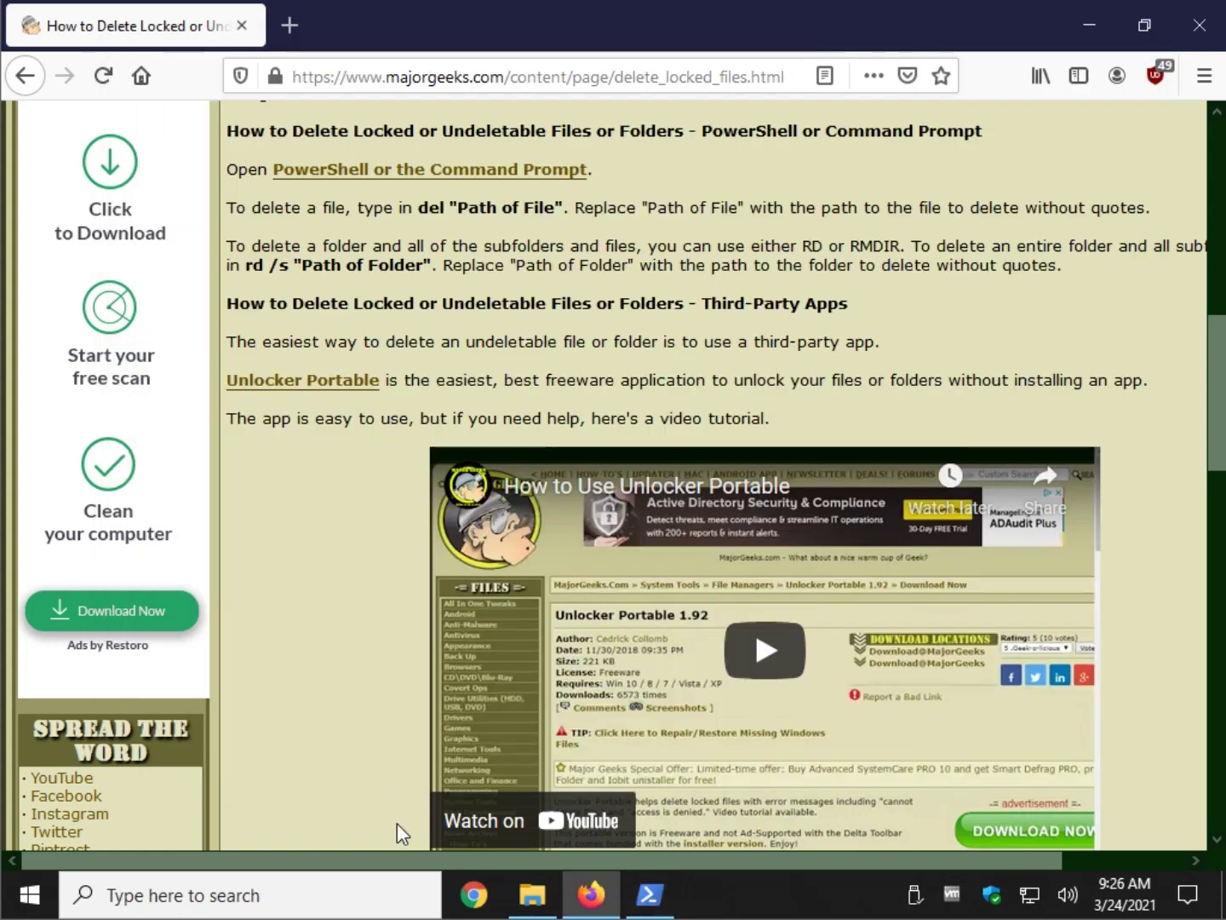
left_click(533, 893)
left_click(648, 894)
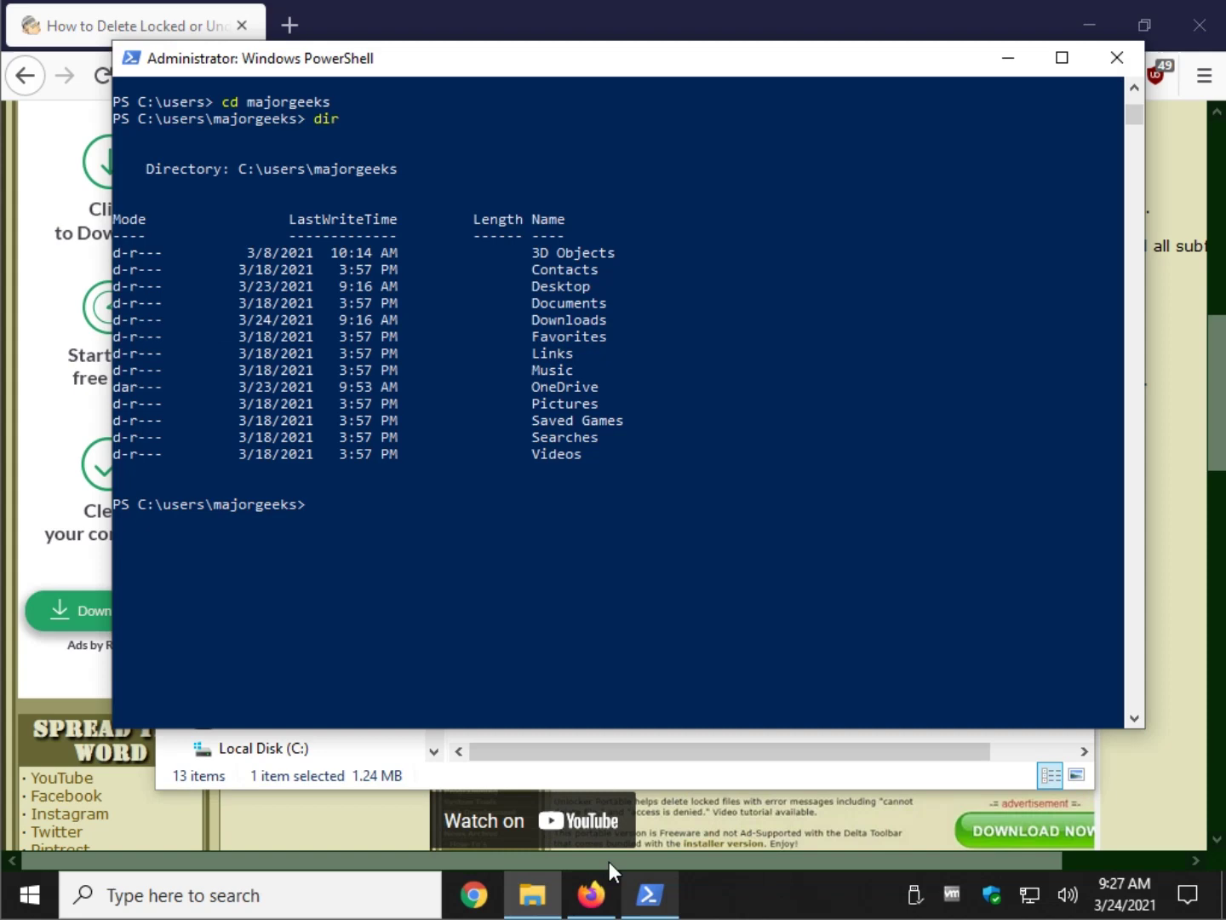
type("de")
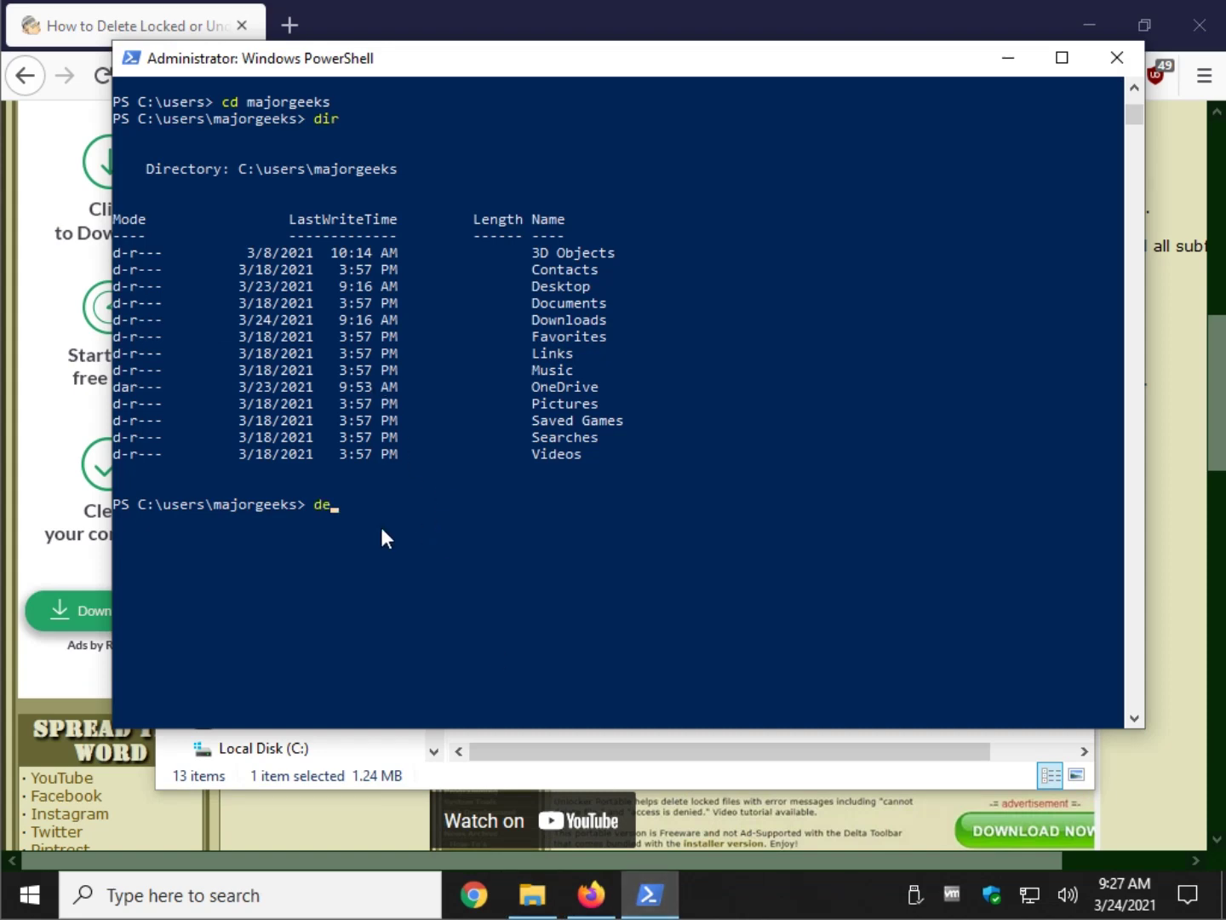
type("l c:\\ChromeSetup.exe")
key("Return")
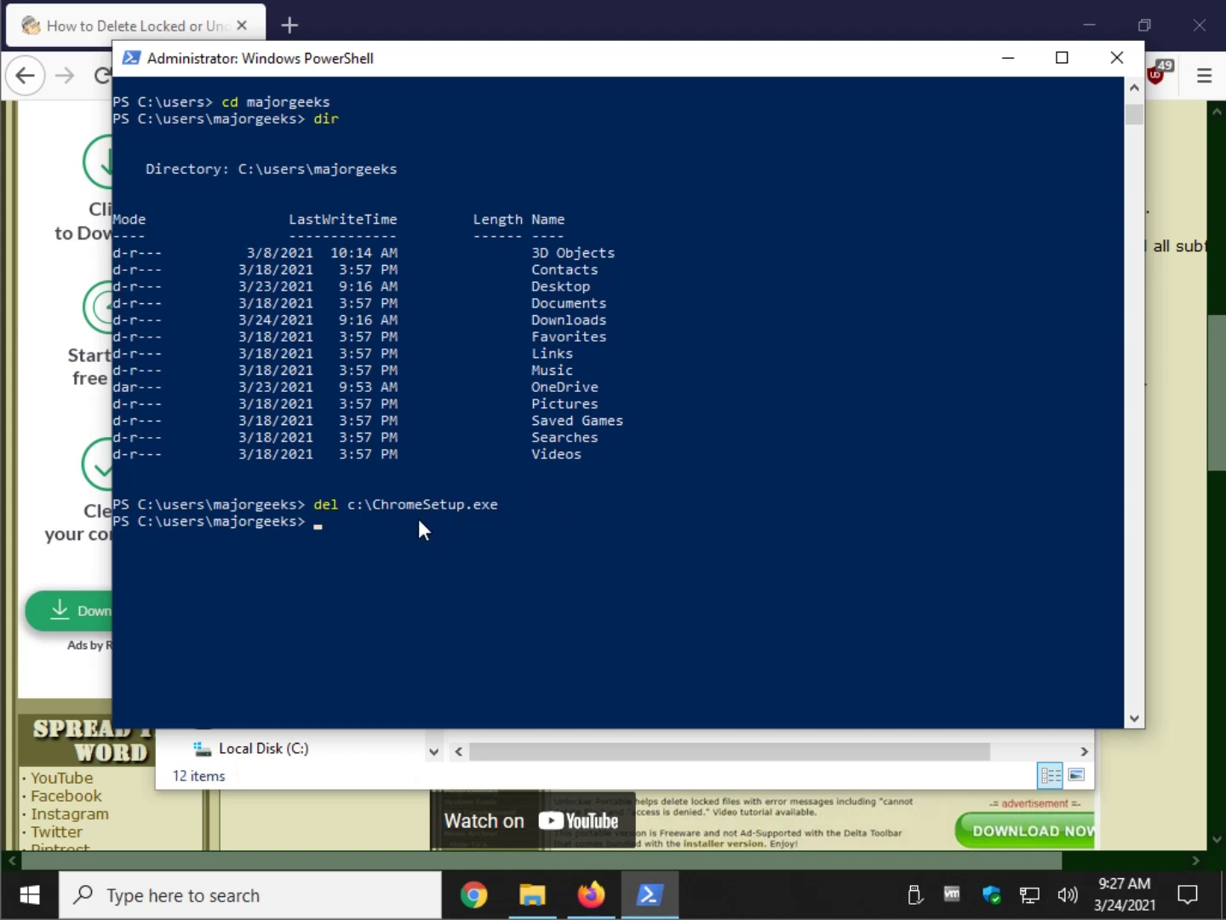
type("del")
type(" c")
type(":\blah")
key("Return")
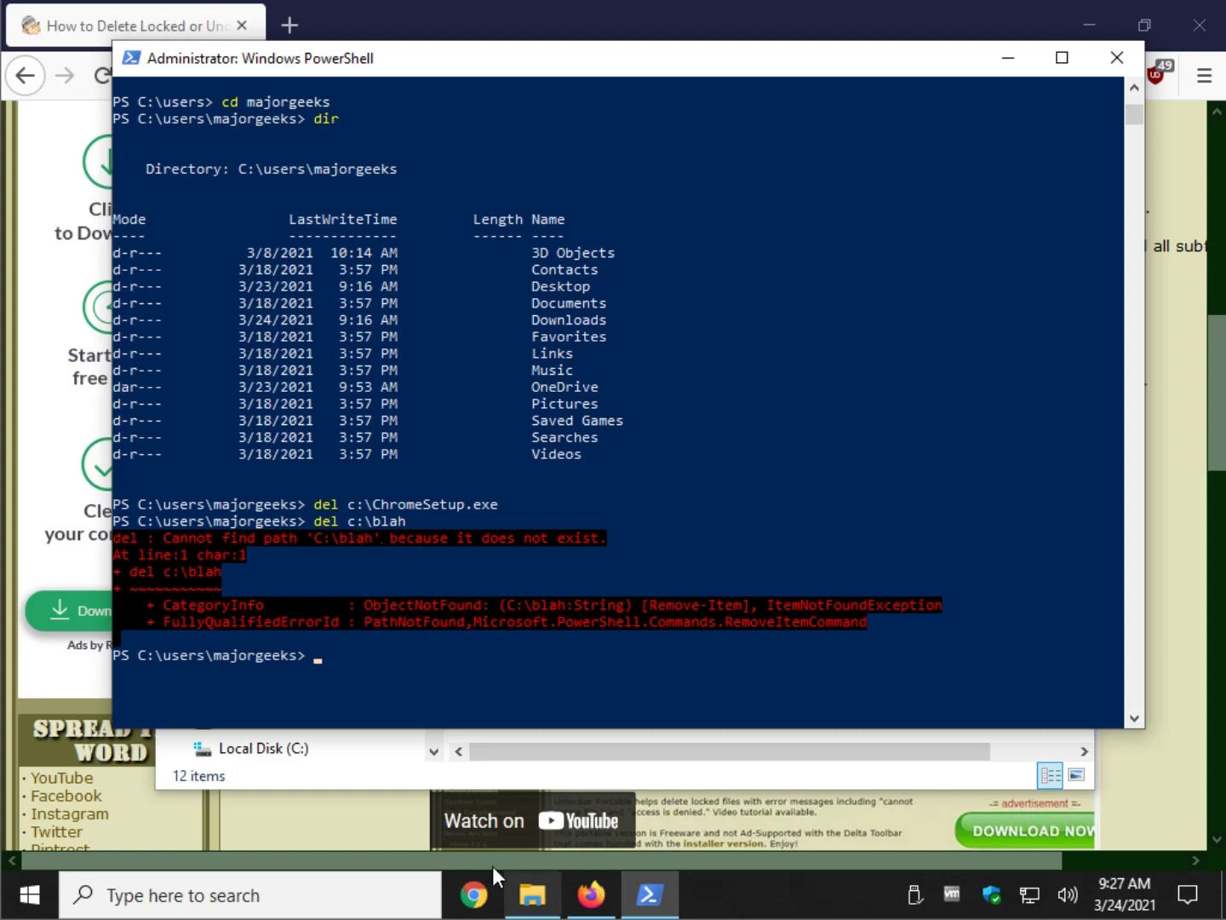
Confirm ChromeSetup.exe is gone from C:\, close Explorer and PowerShell, and restore Firefox.
left_click(365, 773)
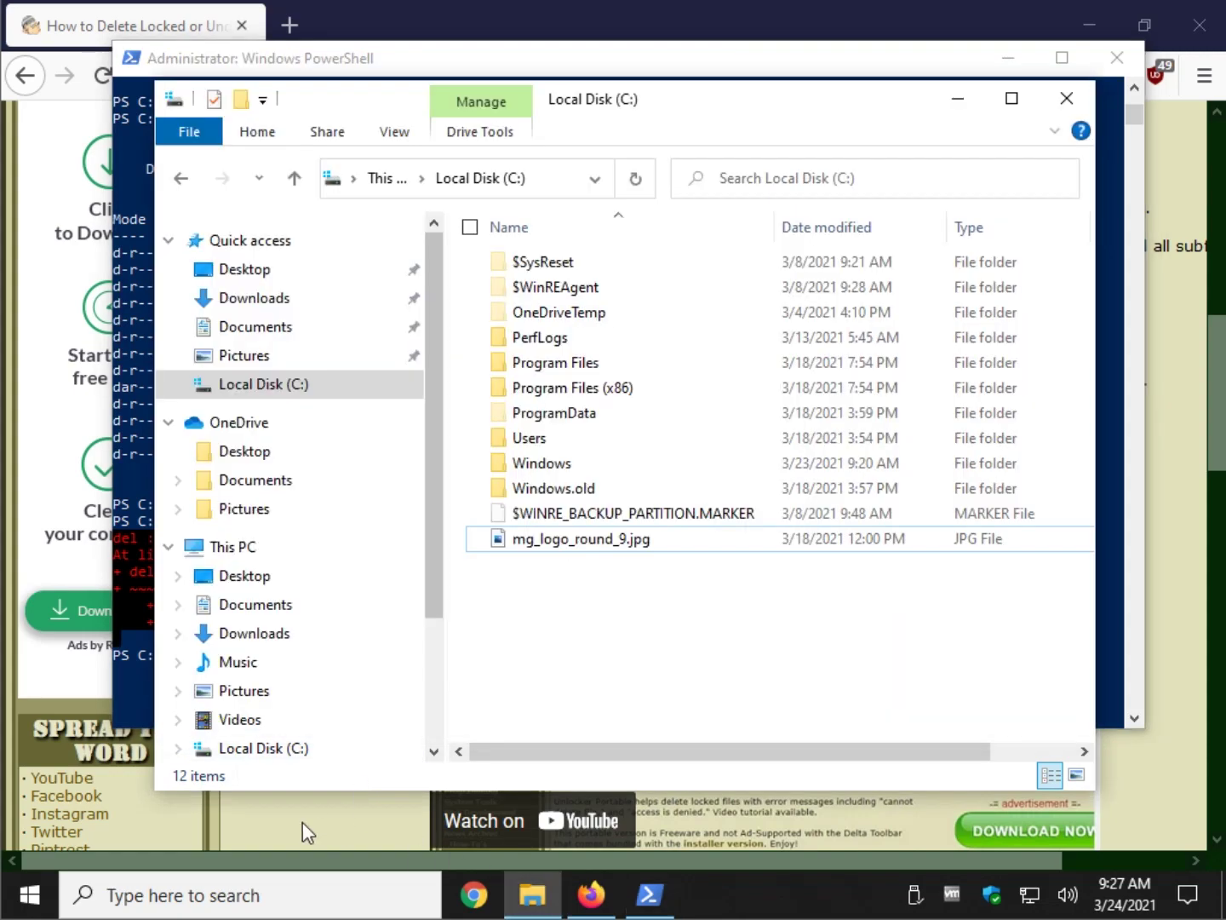
left_click(1091, 17)
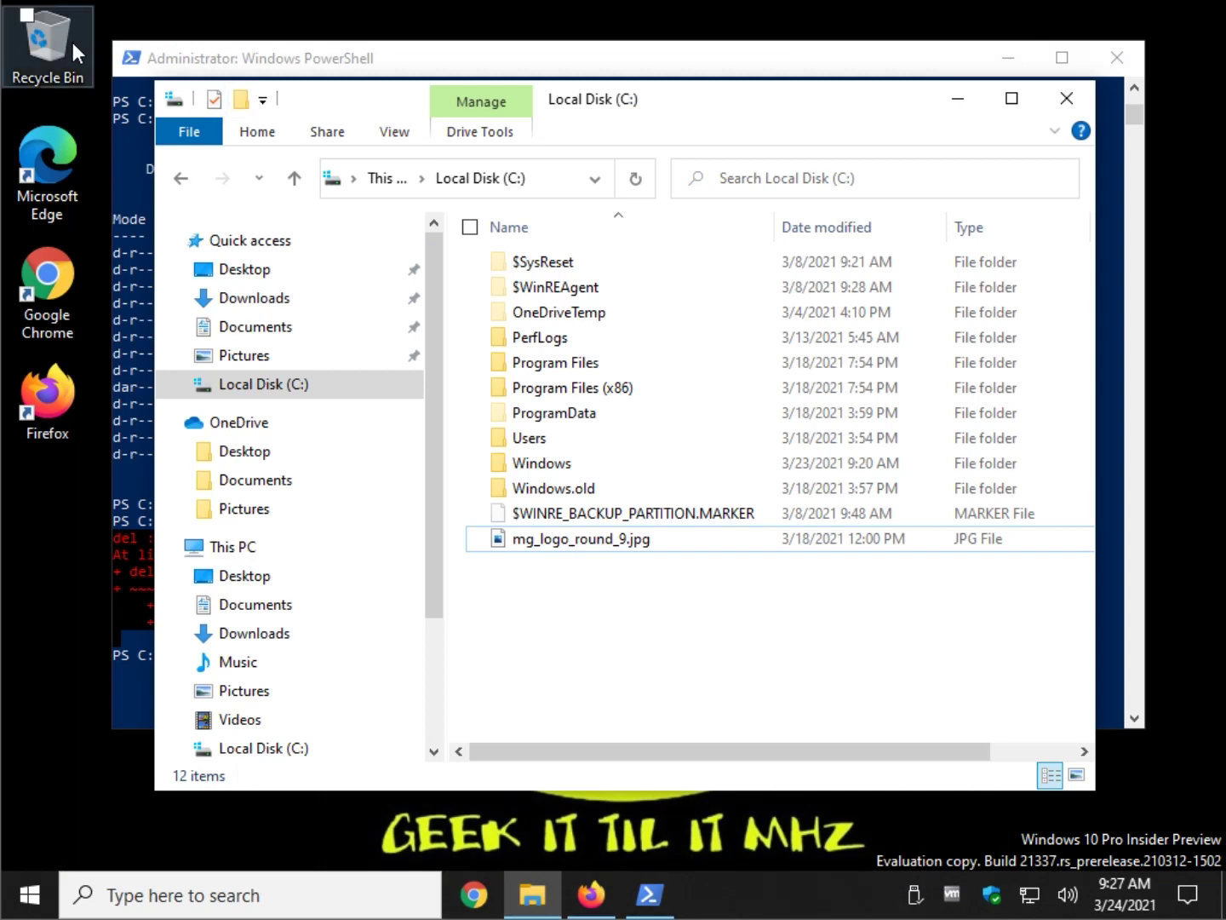
left_click(1068, 105)
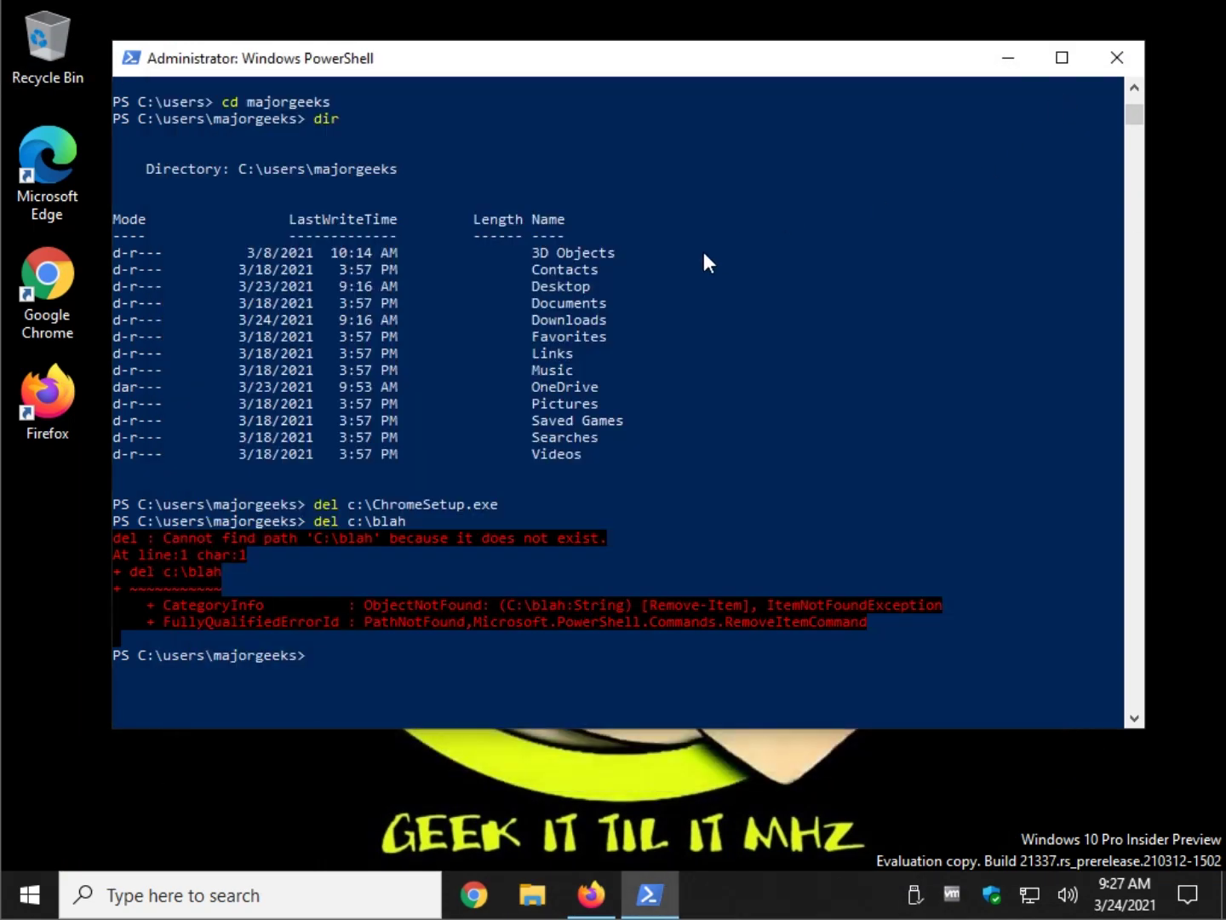
left_click(1103, 61)
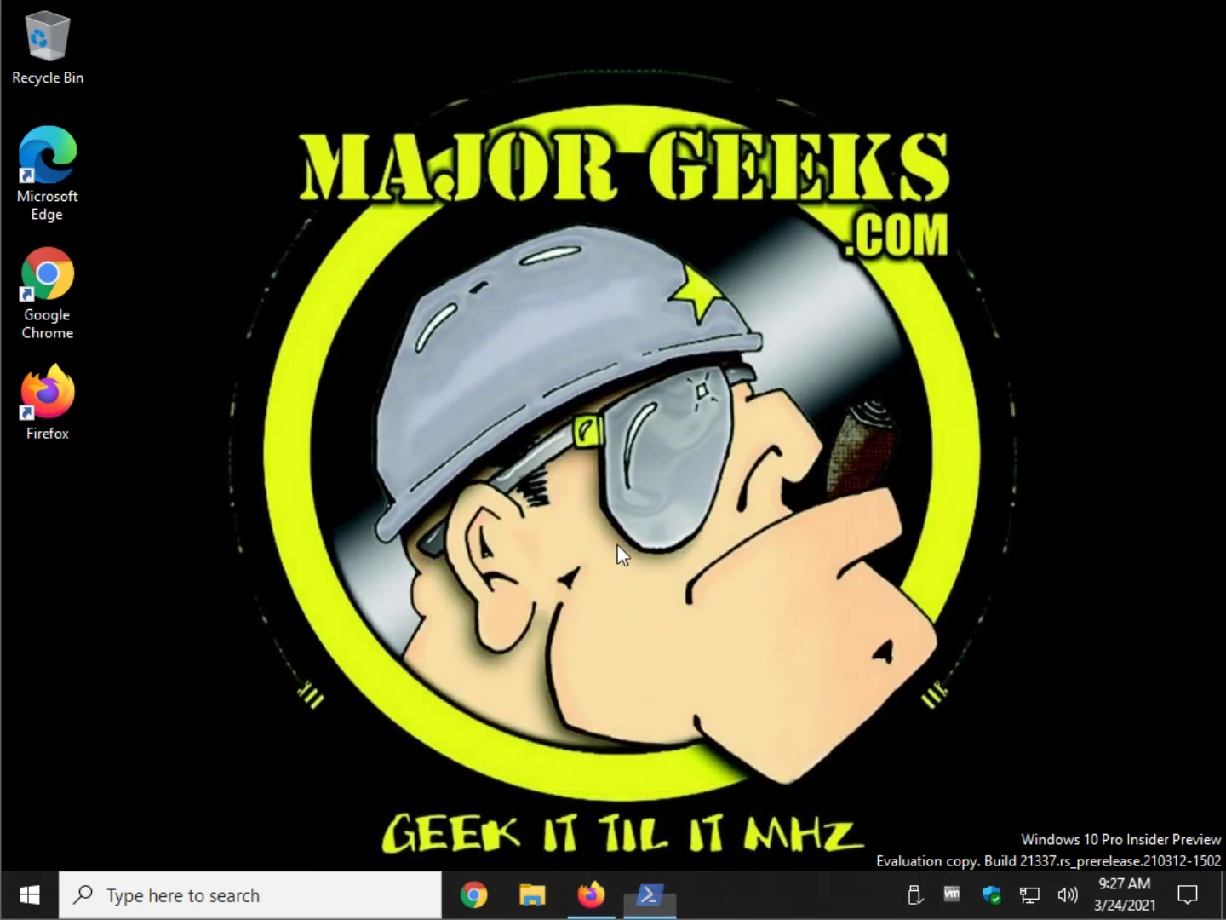
left_click(591, 894)
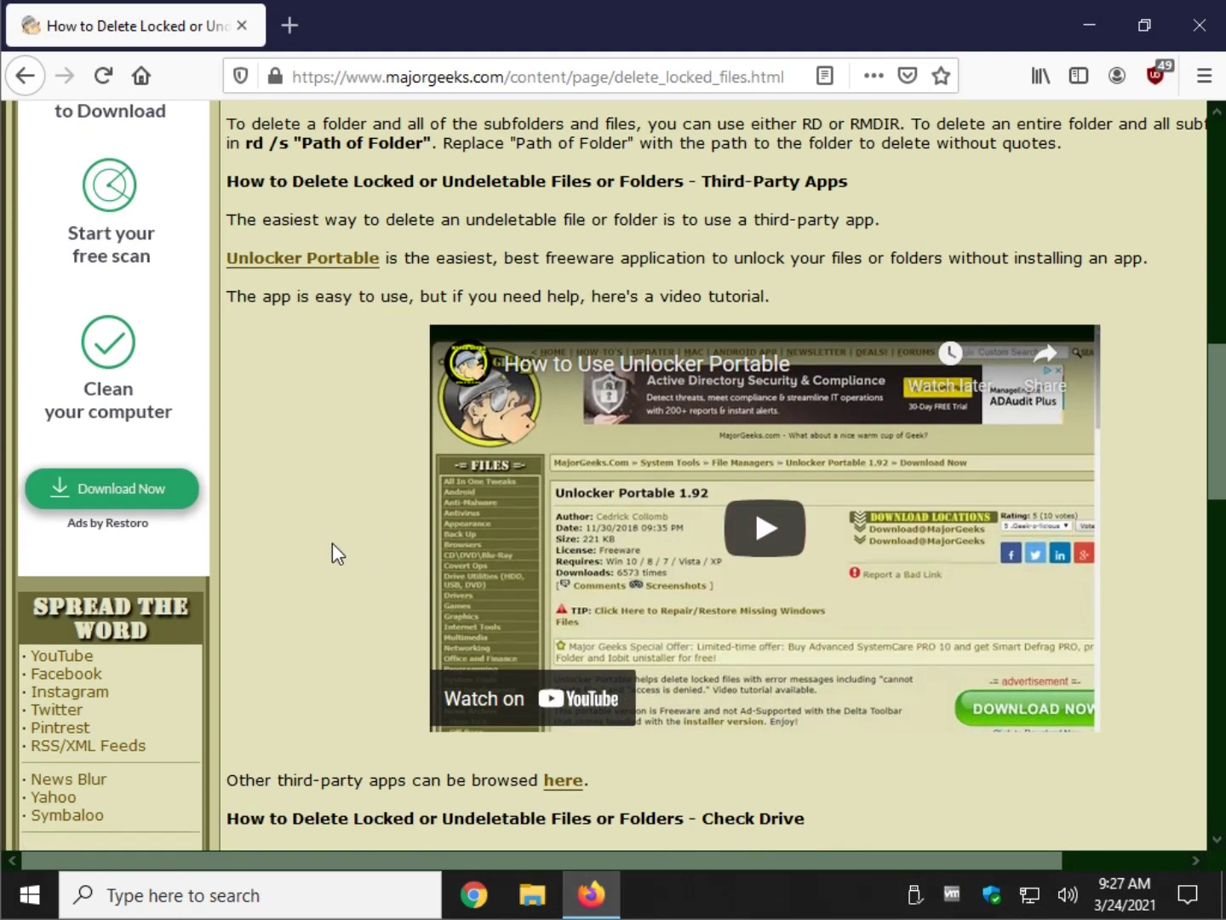
Open the Unlocker Portable 1.92 download page in a new tab and scroll through it.
scroll(333, 554, "up", 3)
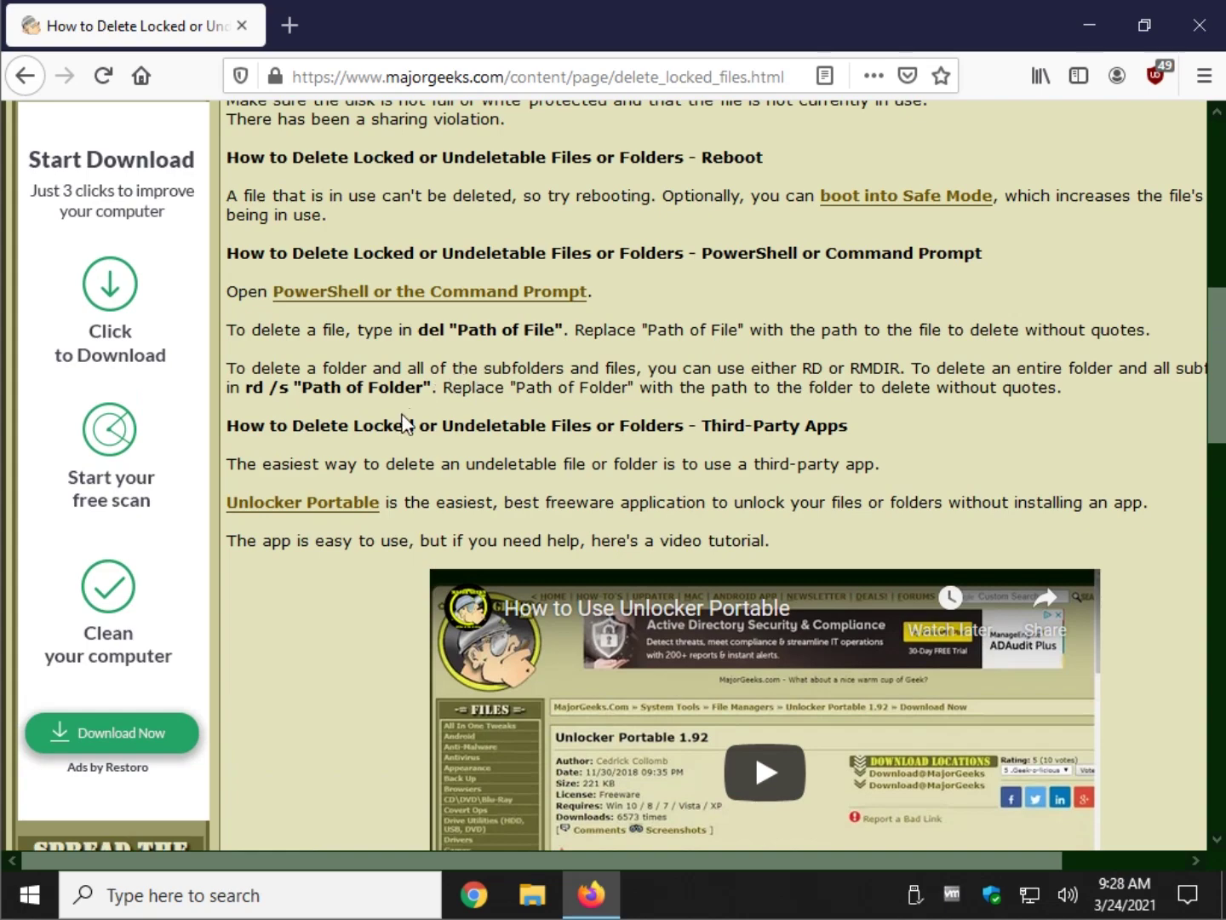
scroll(341, 495, "down", 1)
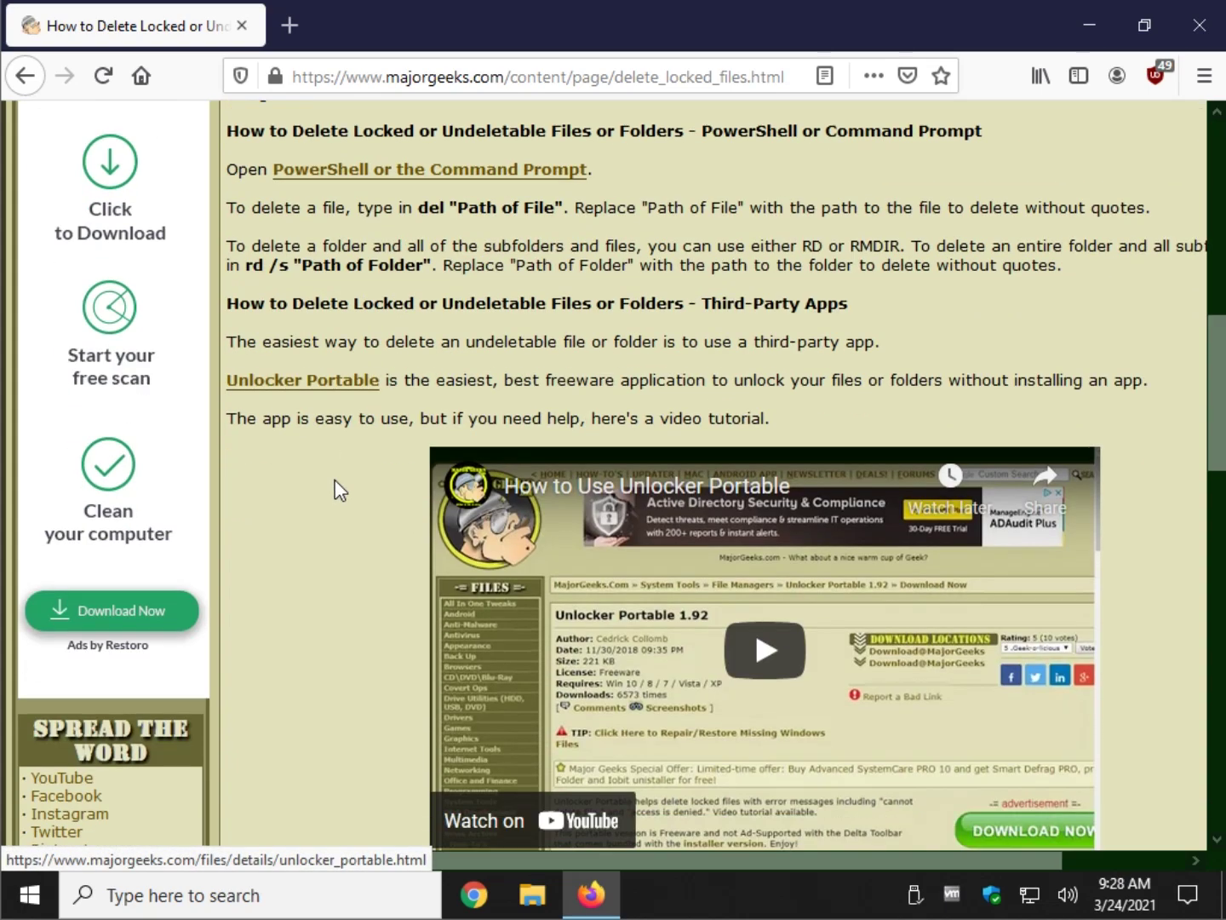
middle_click(343, 392)
left_click(391, 24)
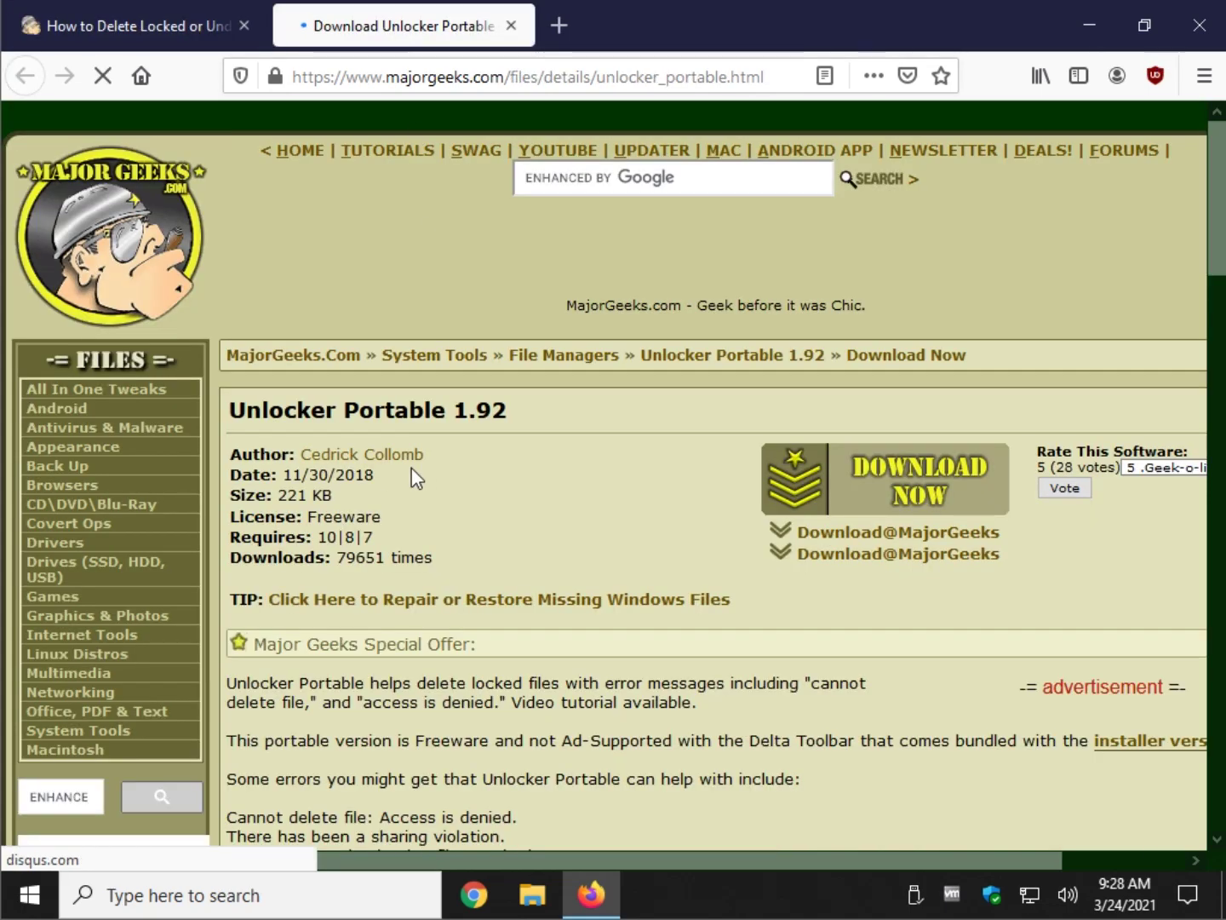
scroll(376, 562, "down", 2)
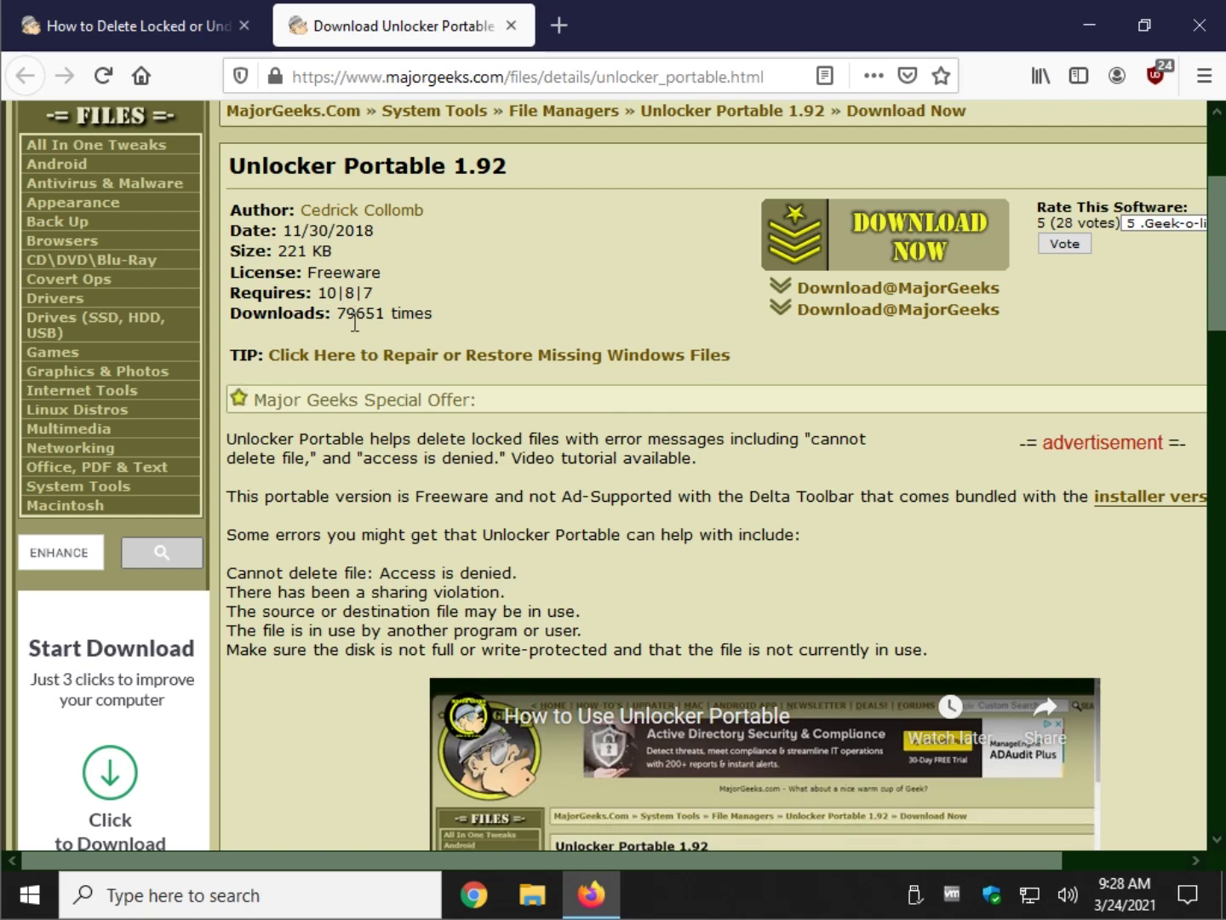
Review the Unlocker 1.9.2 installer page's download count and Limitations, then close that tab.
middle_click(1148, 498)
left_click(664, 26)
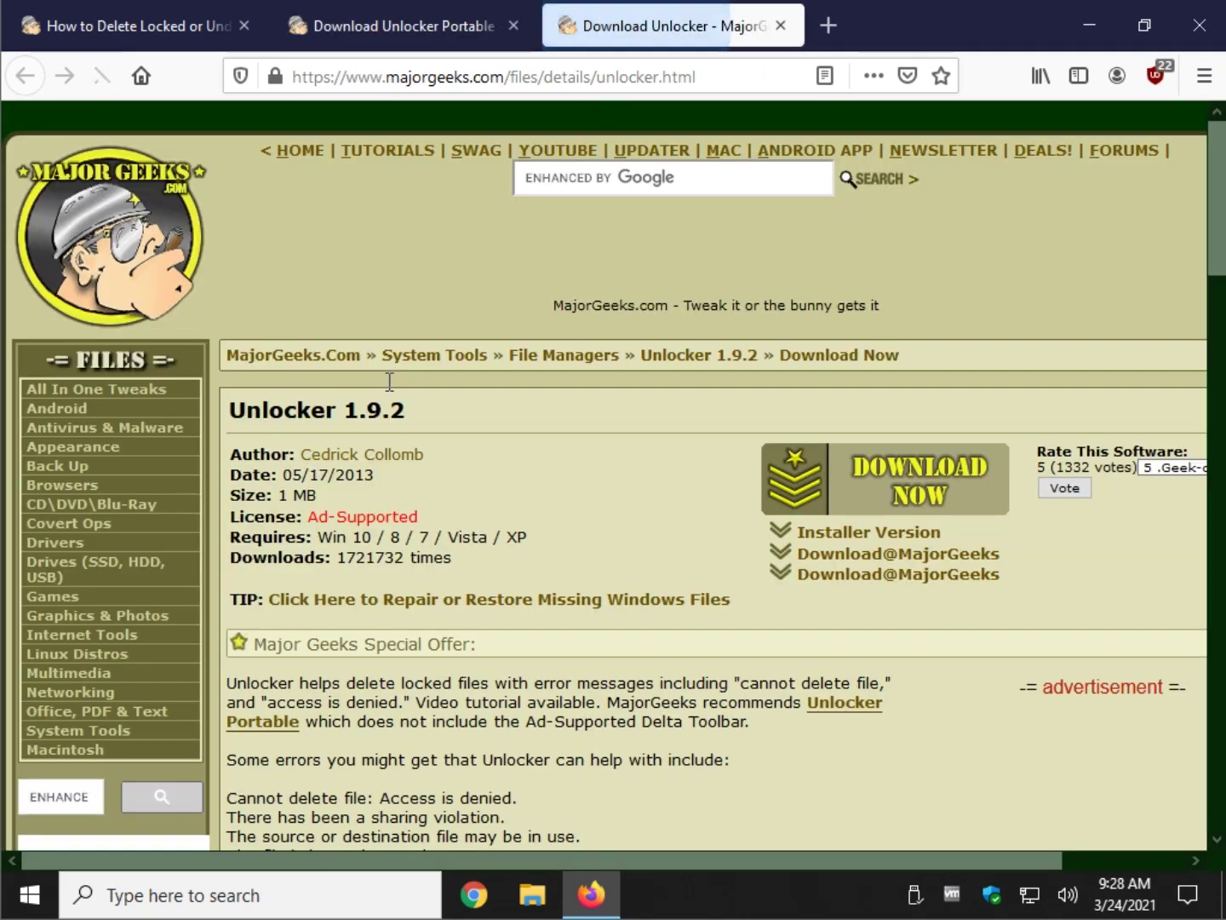
left_click_drag(340, 559, 563, 552)
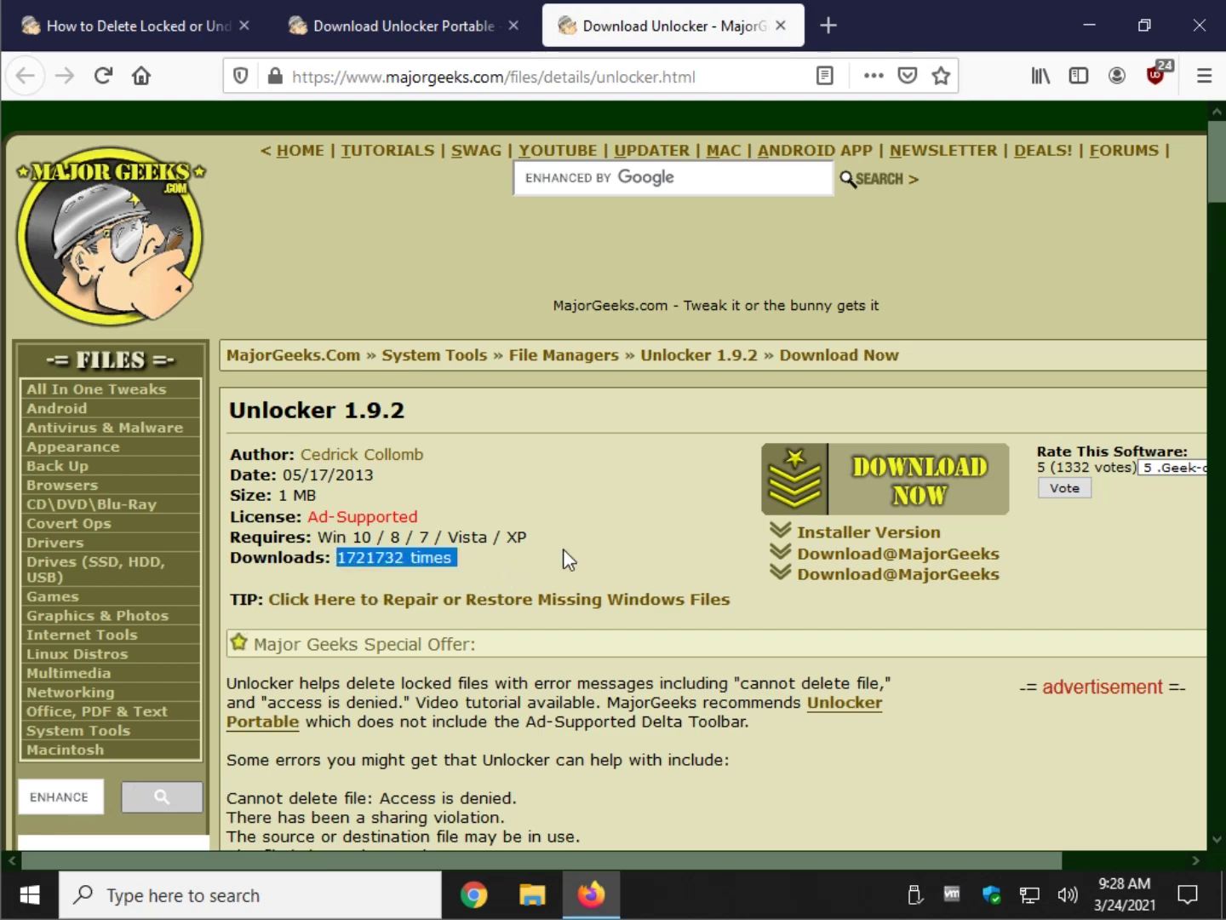
left_click(564, 552)
scroll(485, 575, "down", 8)
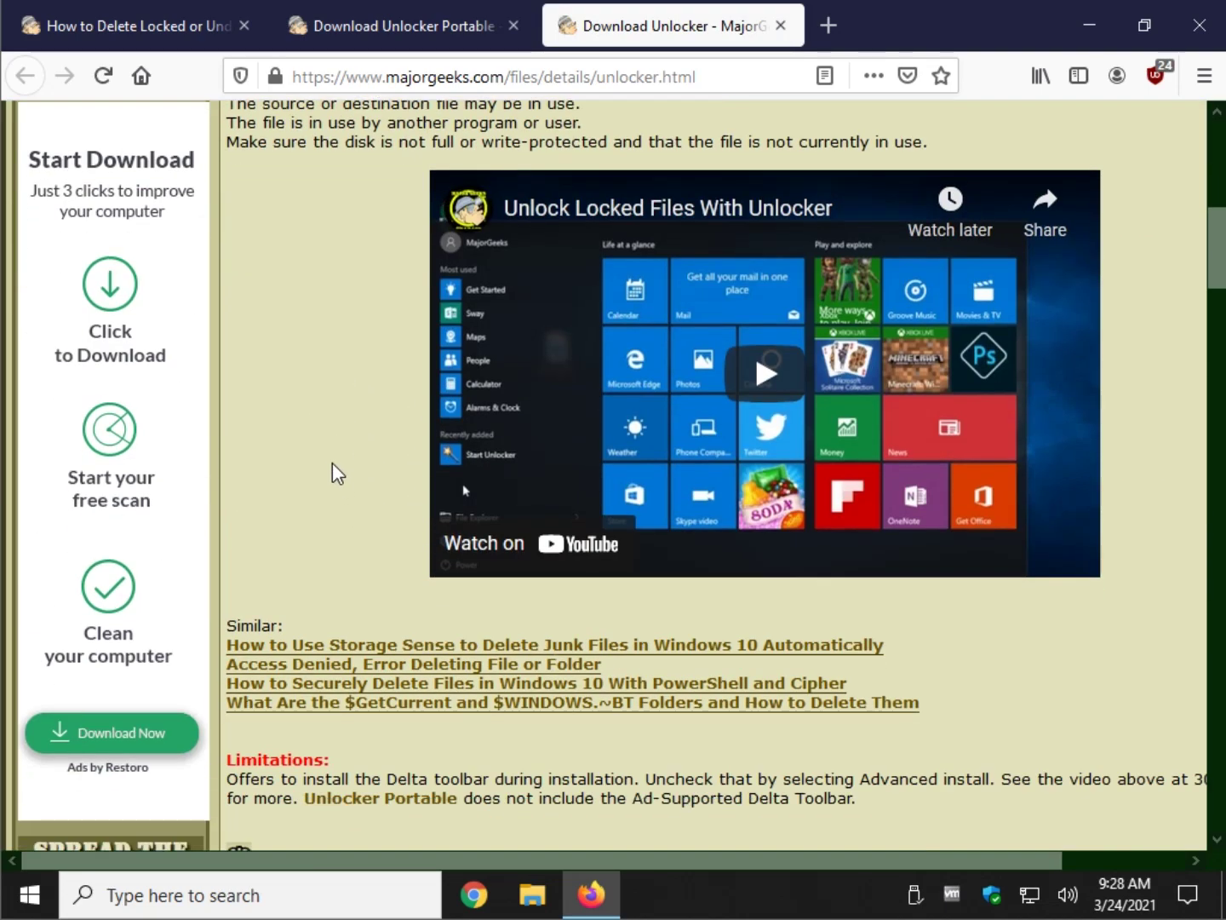
scroll(293, 588, "down", 1)
left_click_drag(362, 648, 755, 706)
left_click(755, 706)
middle_click(703, 38)
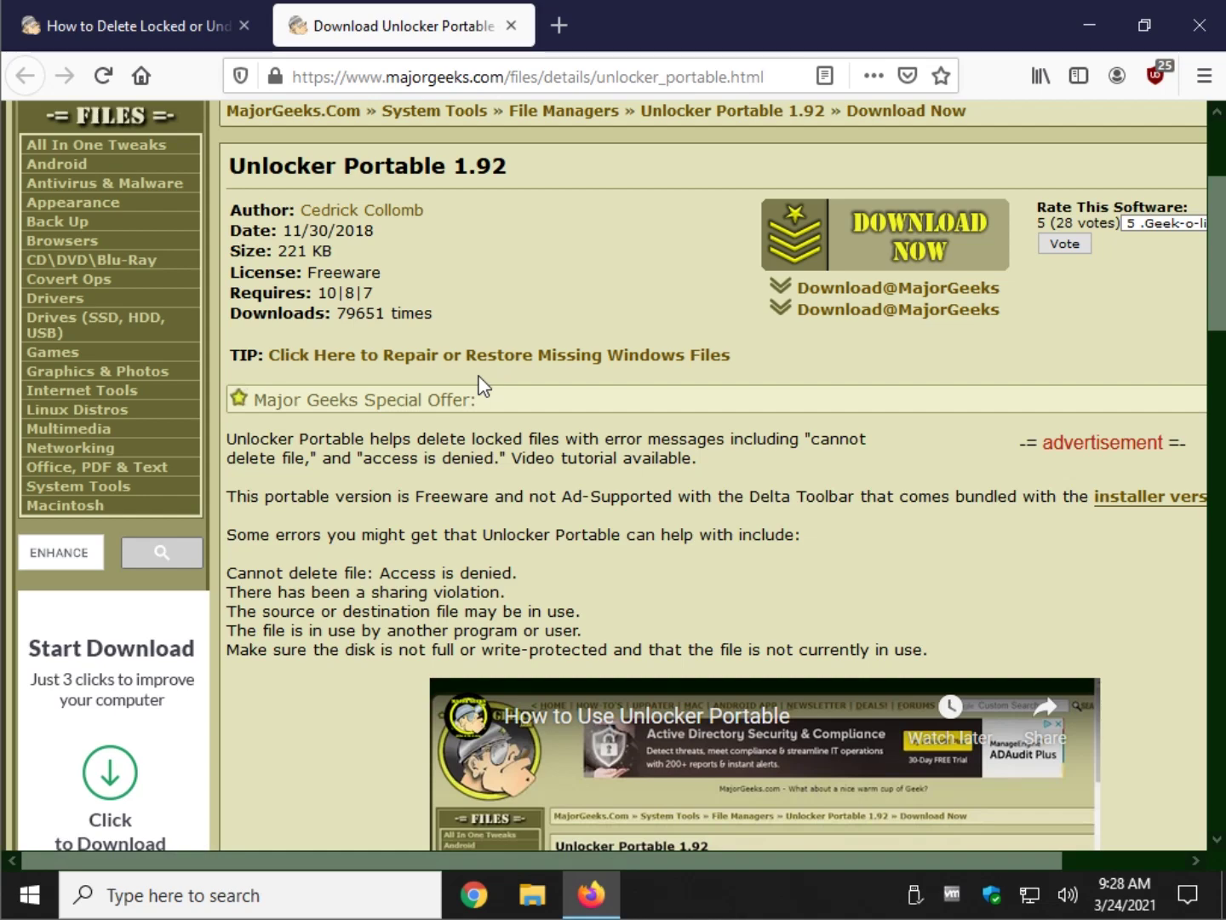
scroll(324, 476, "down", 3)
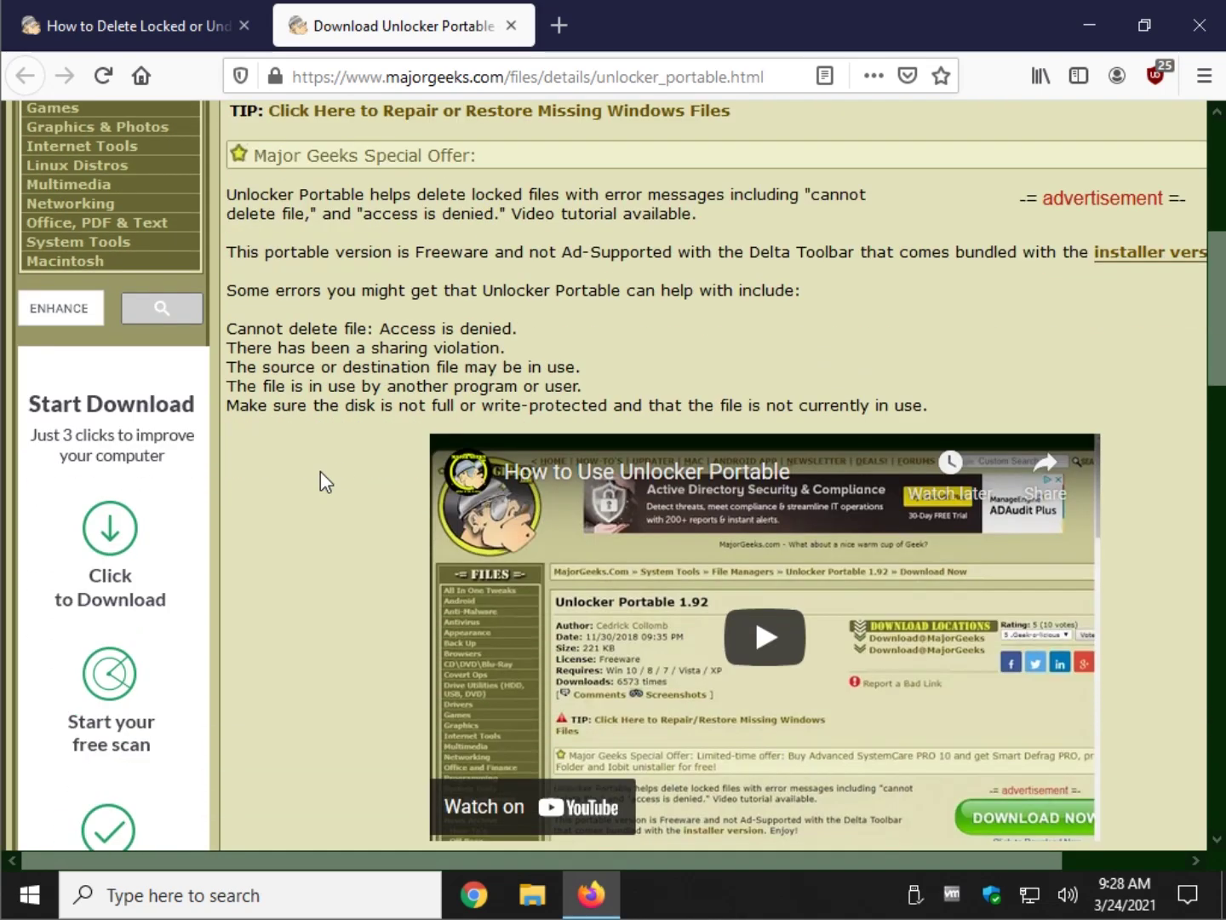
scroll(264, 486, "down", 2)
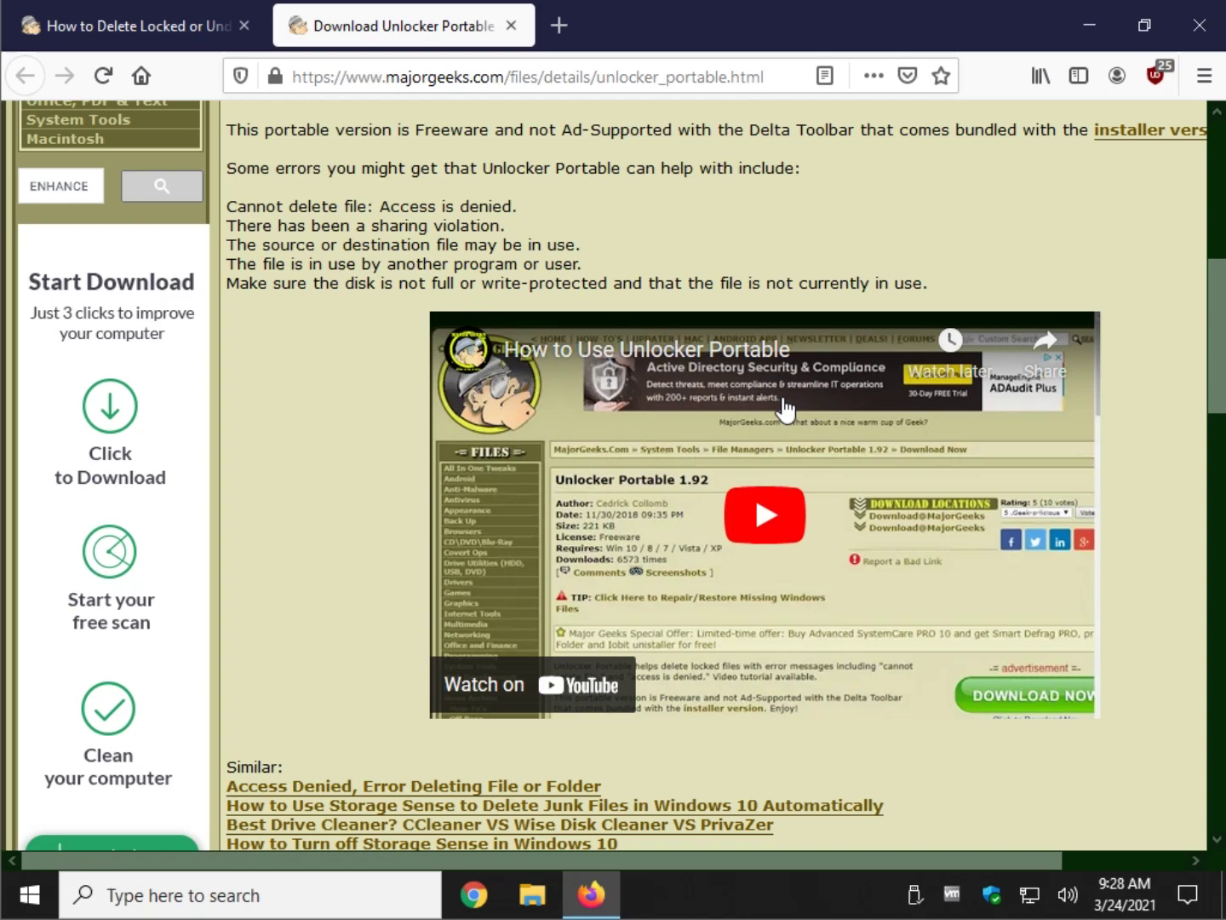
View the enlarged Unlocker Portable screenshot, dismiss it, and close the Unlocker Portable download tab.
middle_click(440, 26)
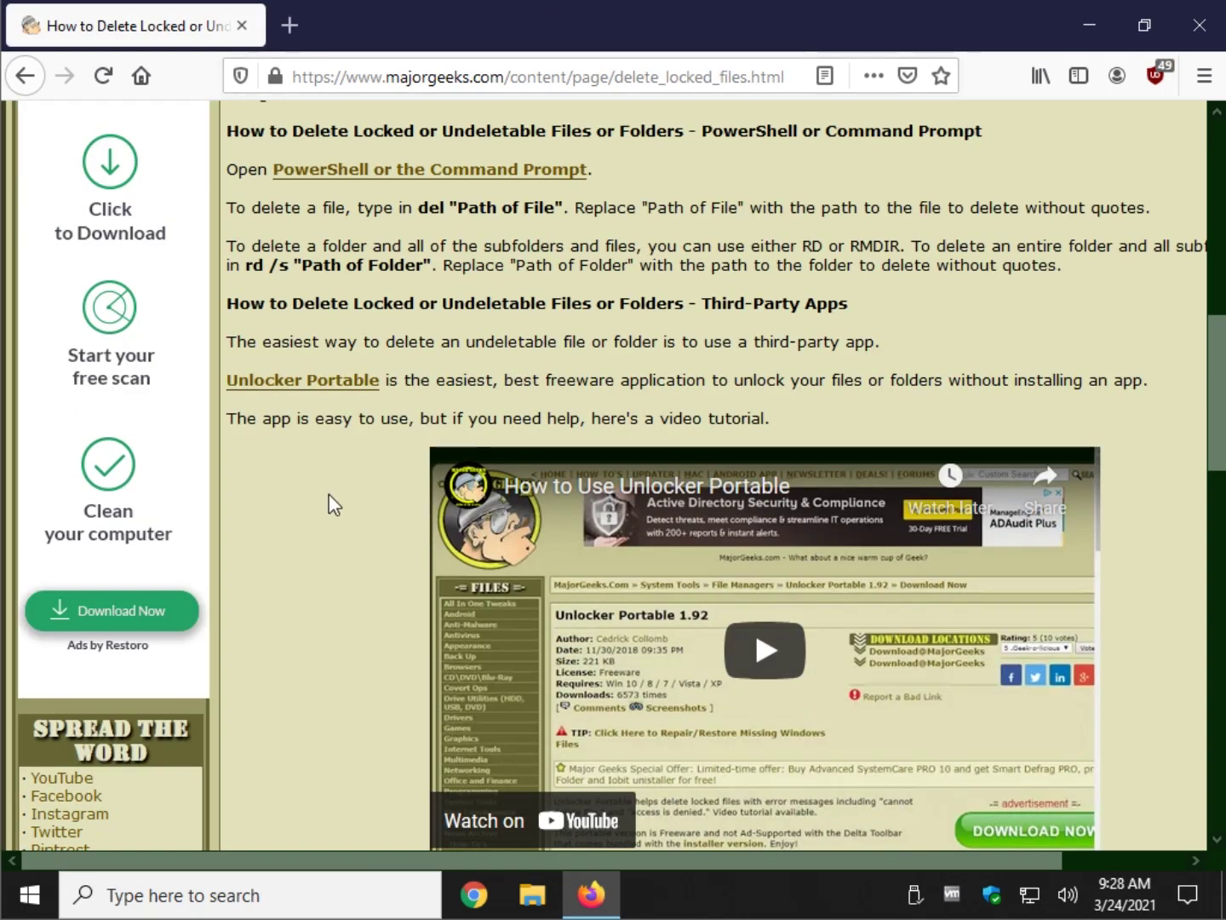
scroll(348, 374, "down", 3)
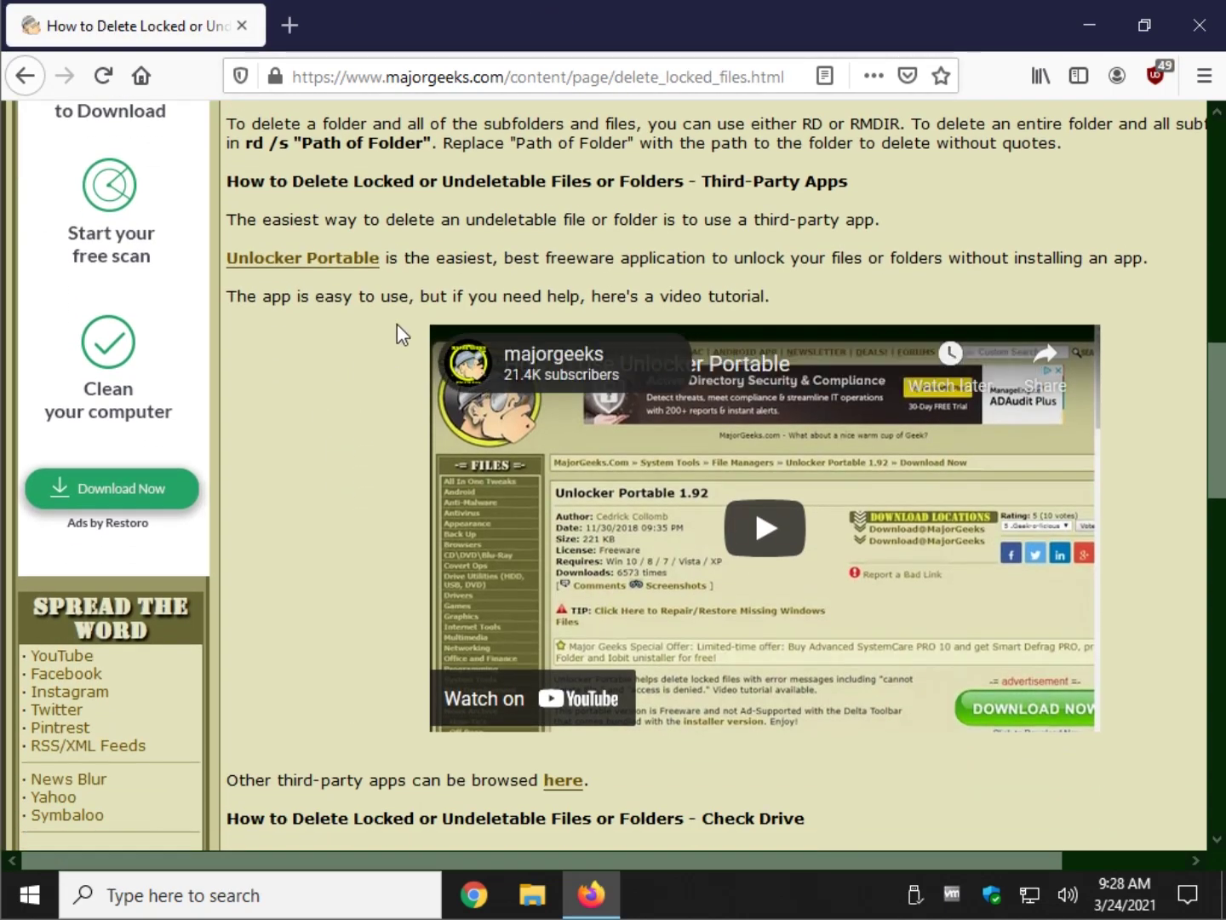
left_click(334, 257)
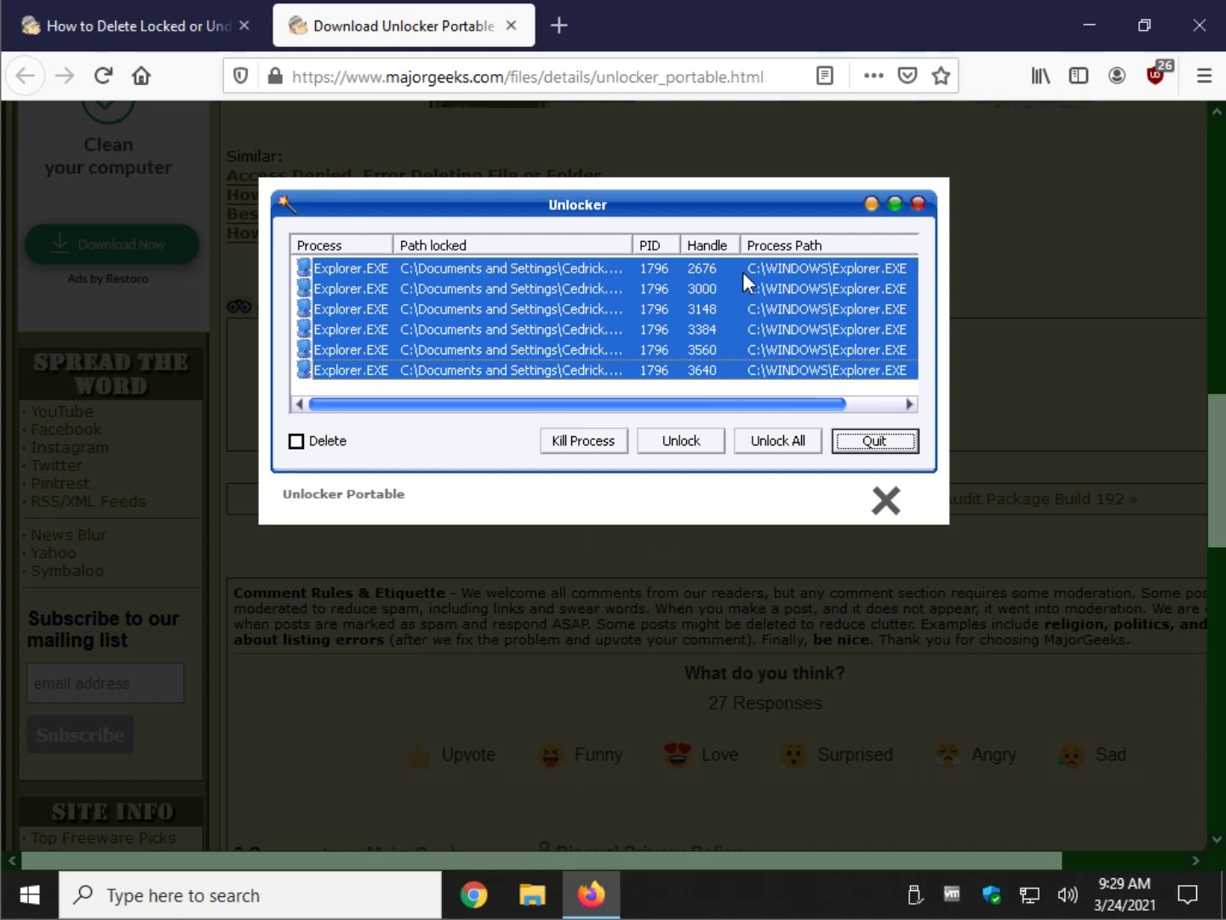
left_click(946, 301)
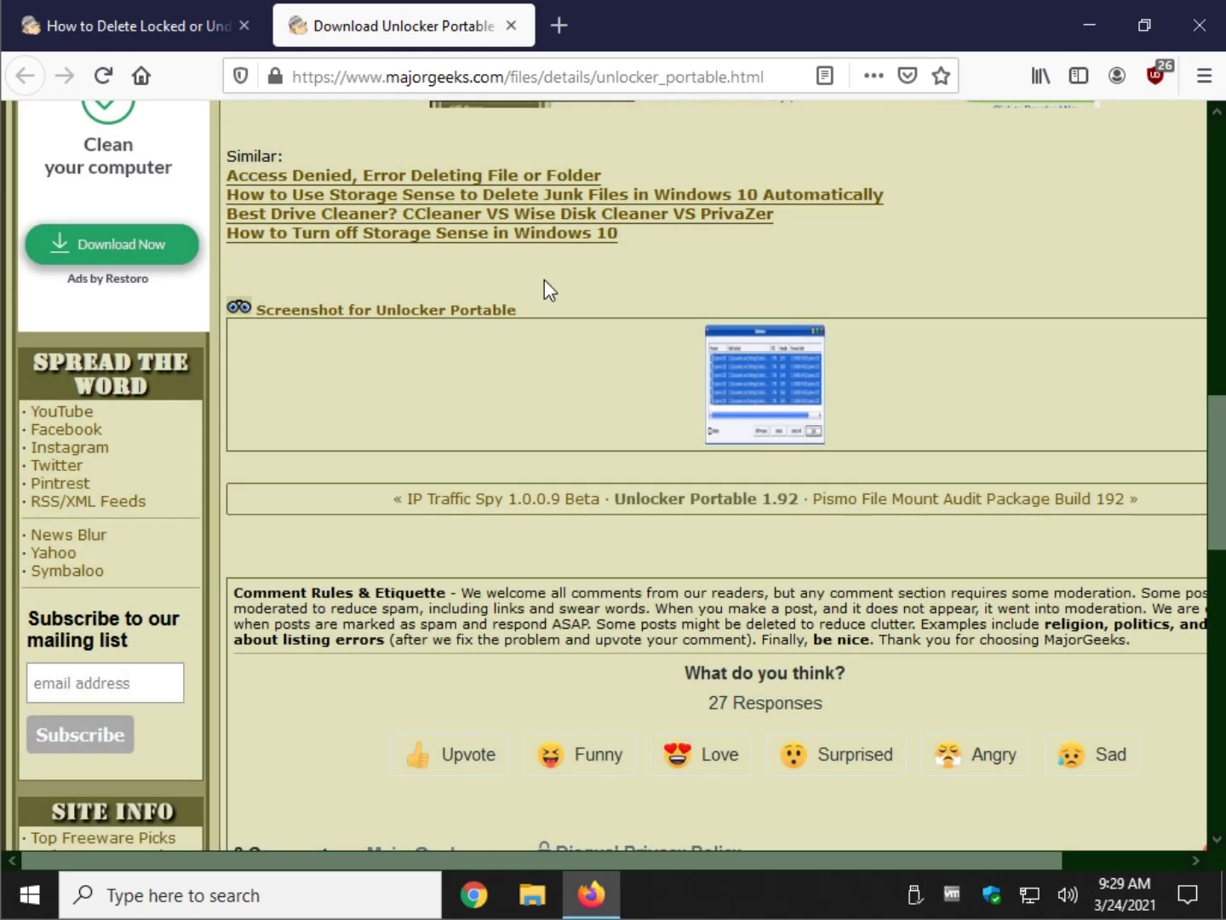
scroll(537, 293, "up", 5)
scroll(529, 304, "up", 5)
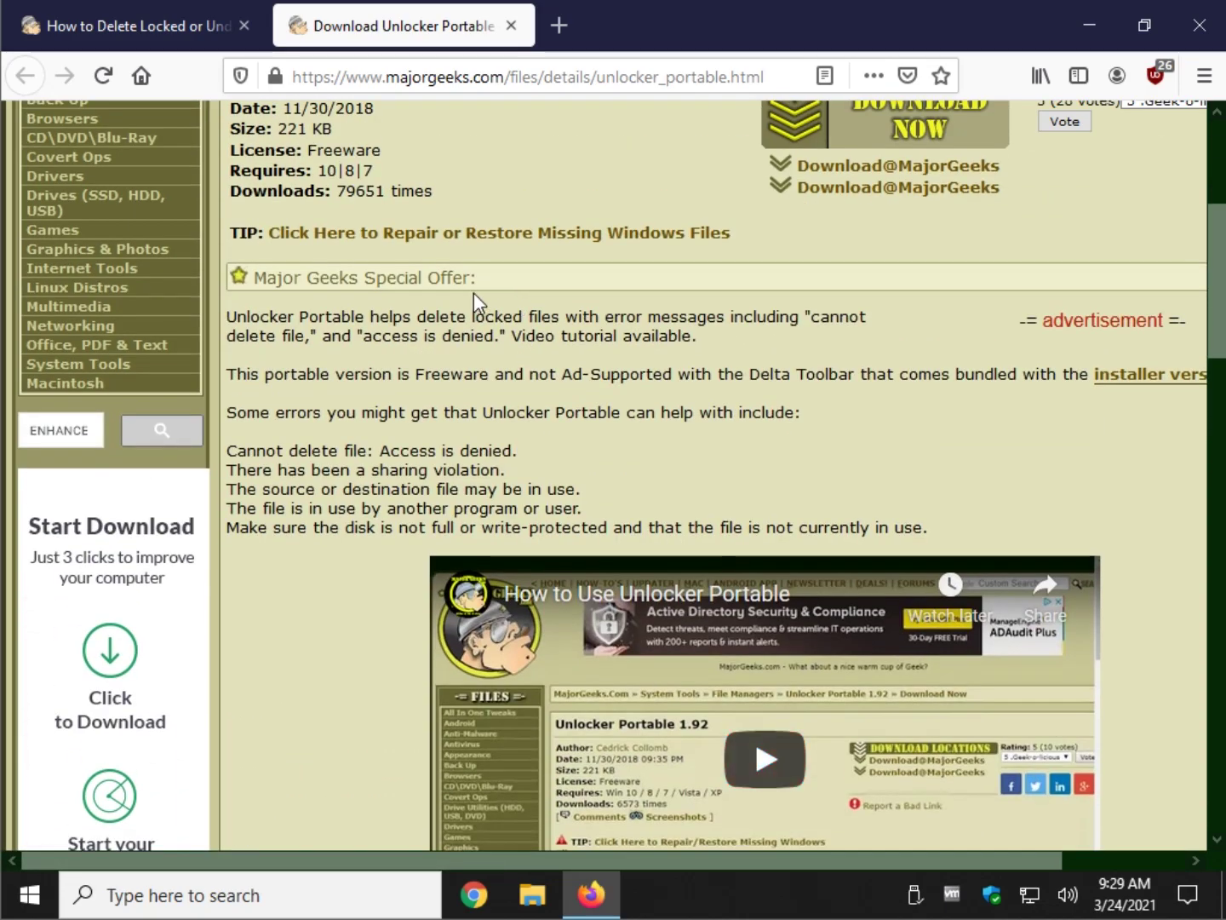
middle_click(404, 27)
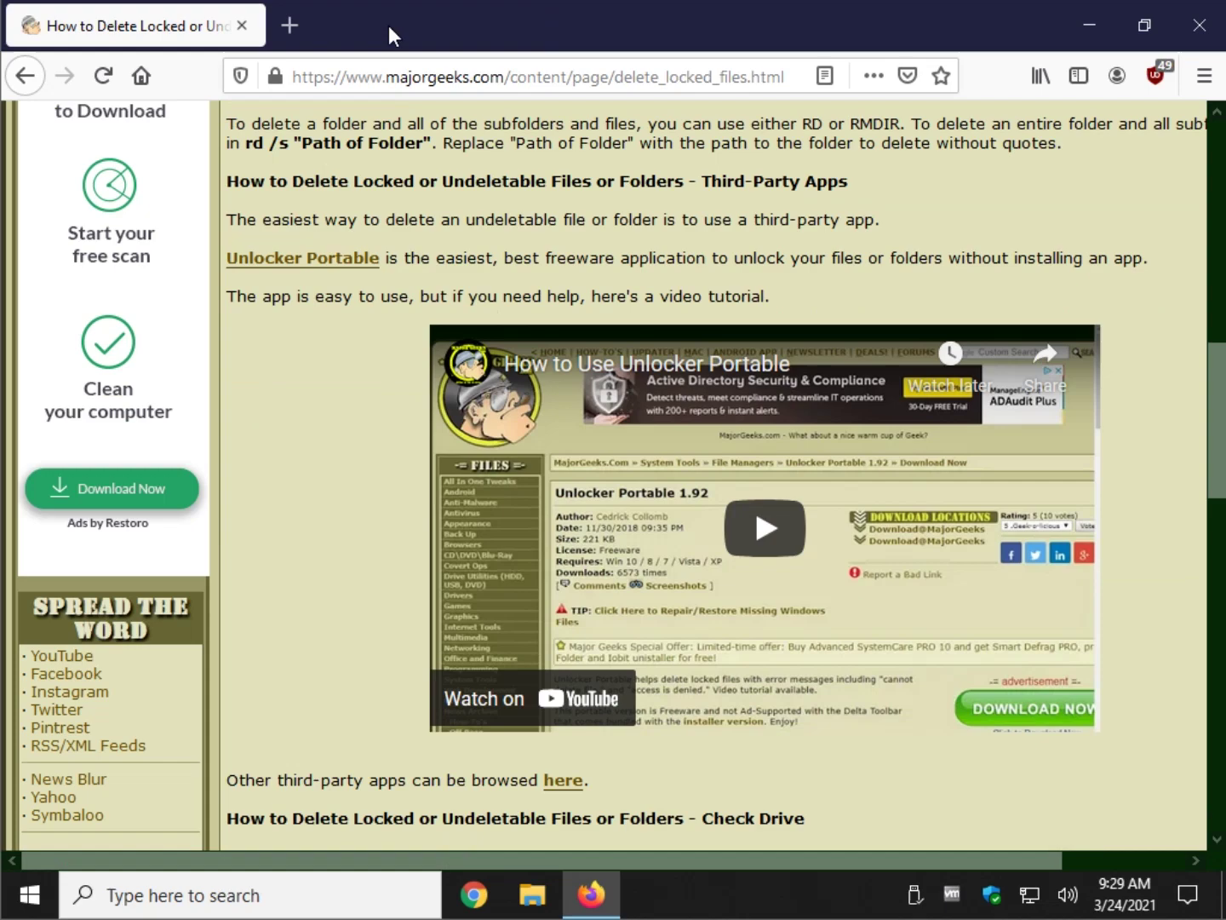
Open the File Managers list via the 'here' link and browse IObit Unlocker and Pocket KillBox entries.
scroll(405, 321, "down", 4)
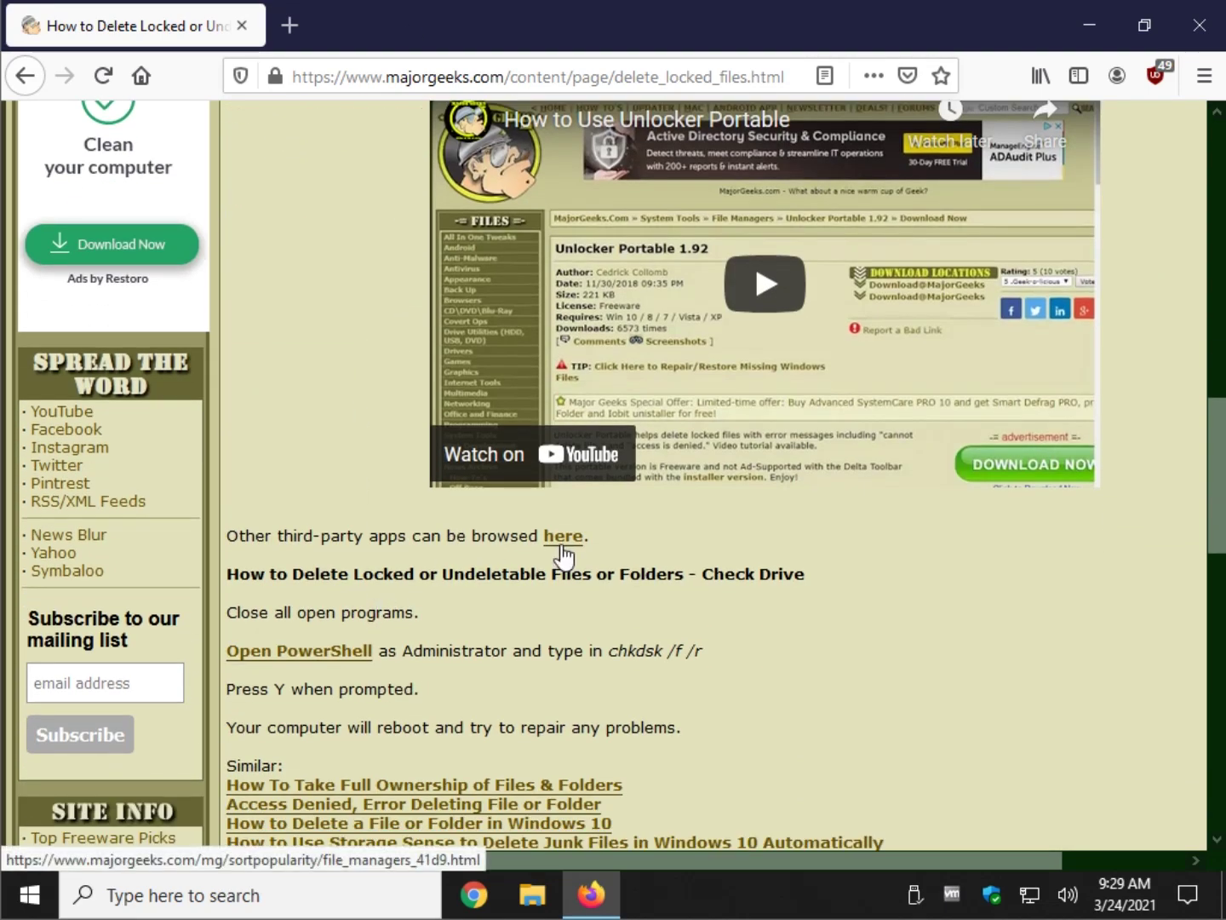
left_click(563, 537)
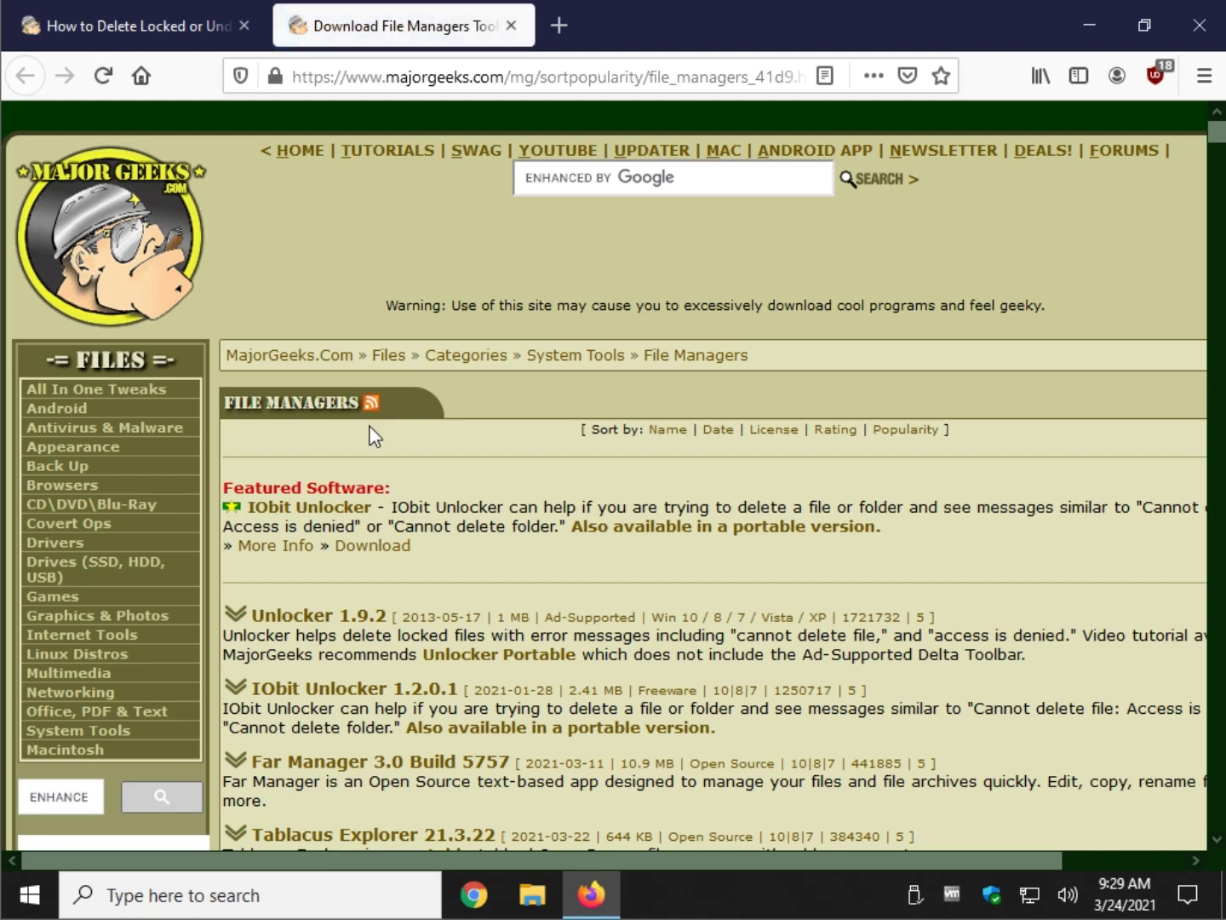
scroll(380, 438, "down", 3)
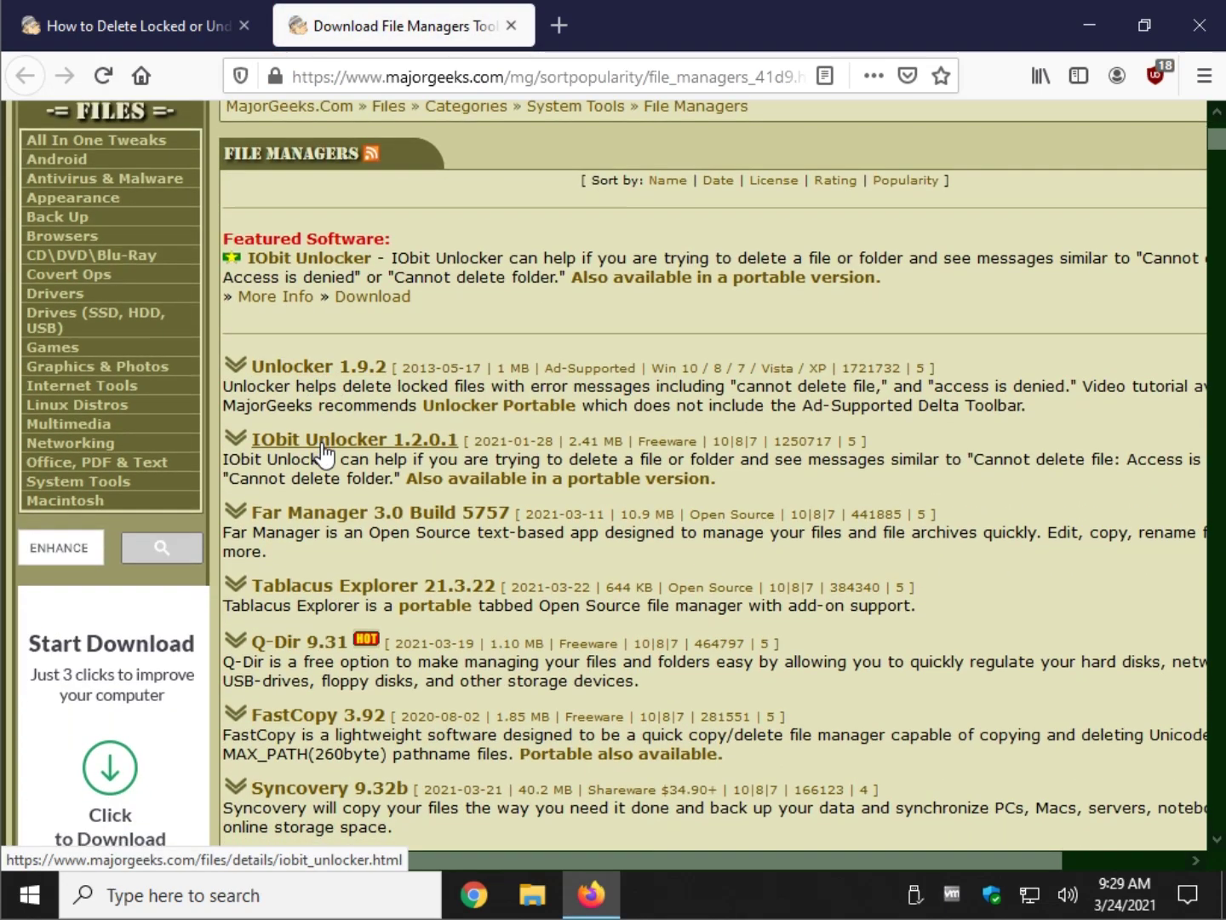
scroll(322, 447, "down", 2)
scroll(324, 434, "down", 9)
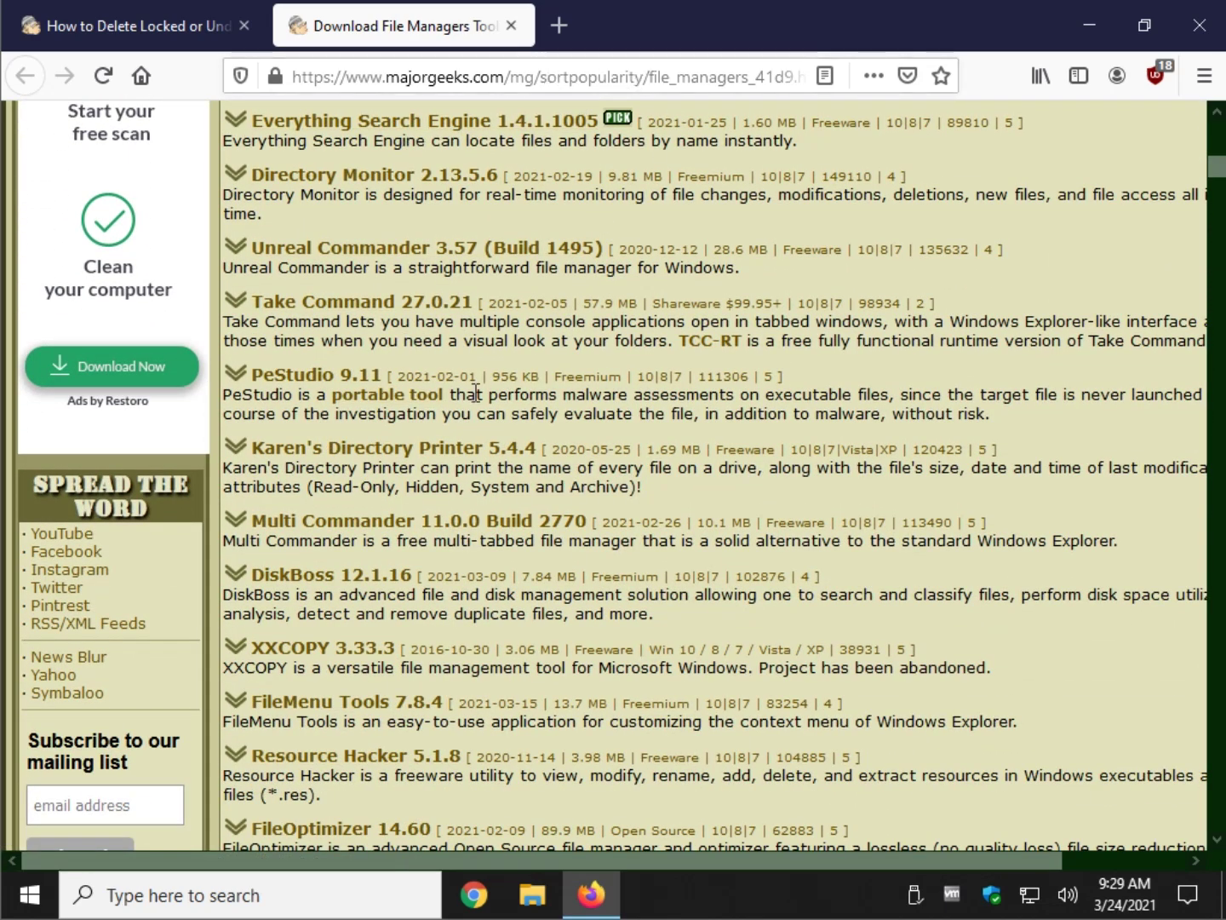
scroll(400, 631, "down", 7)
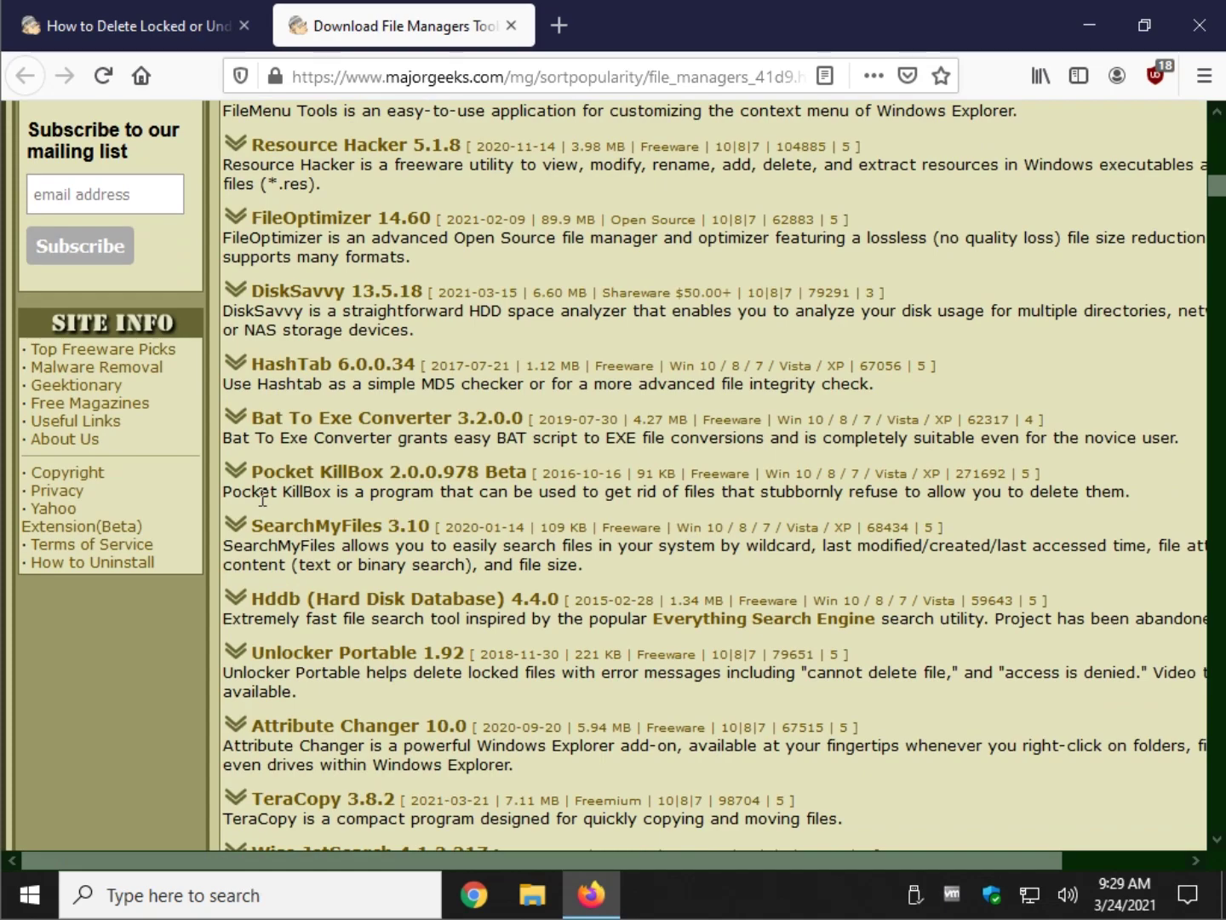
left_click_drag(252, 495, 461, 496)
double_click(462, 495)
scroll(443, 477, "up", 3)
scroll(444, 478, "up", 15)
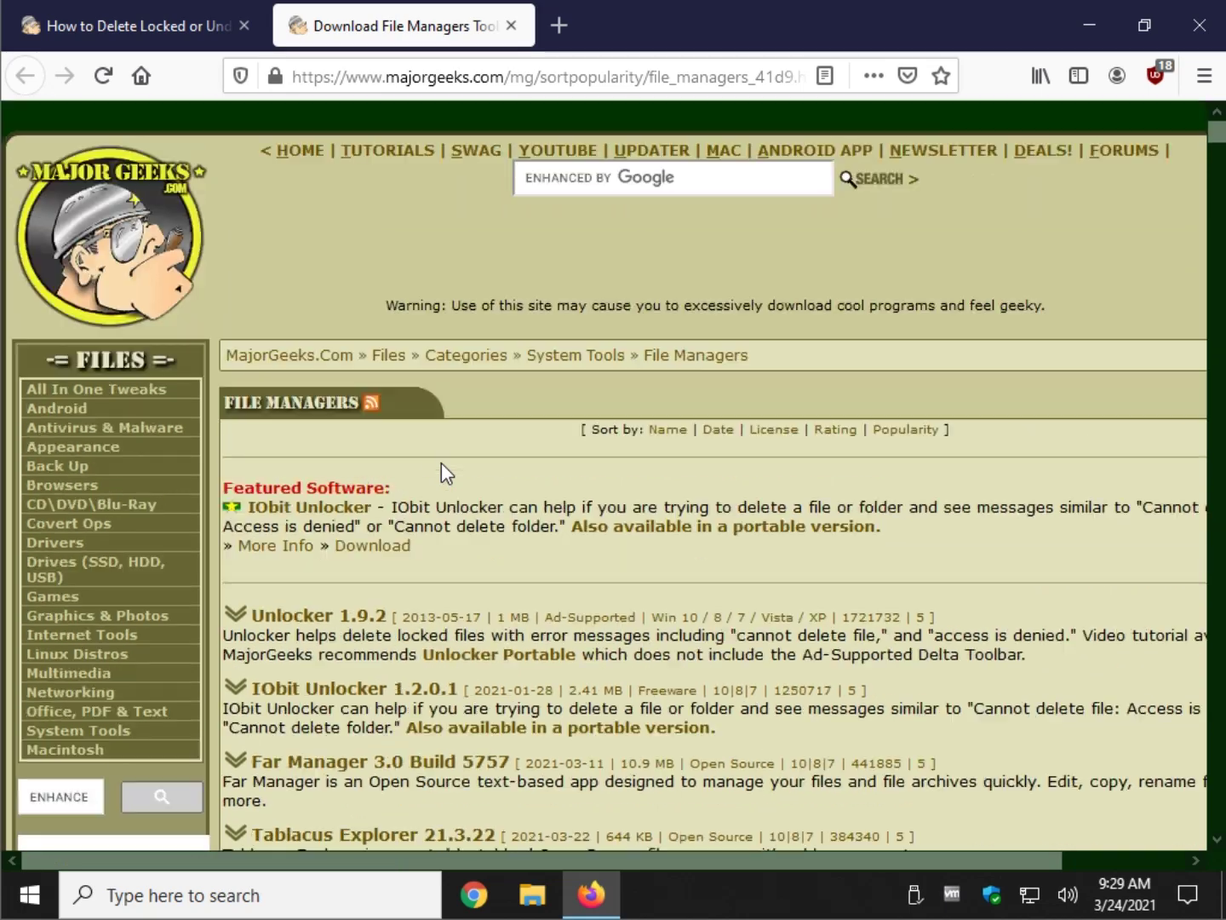
scroll(441, 462, "down", 5)
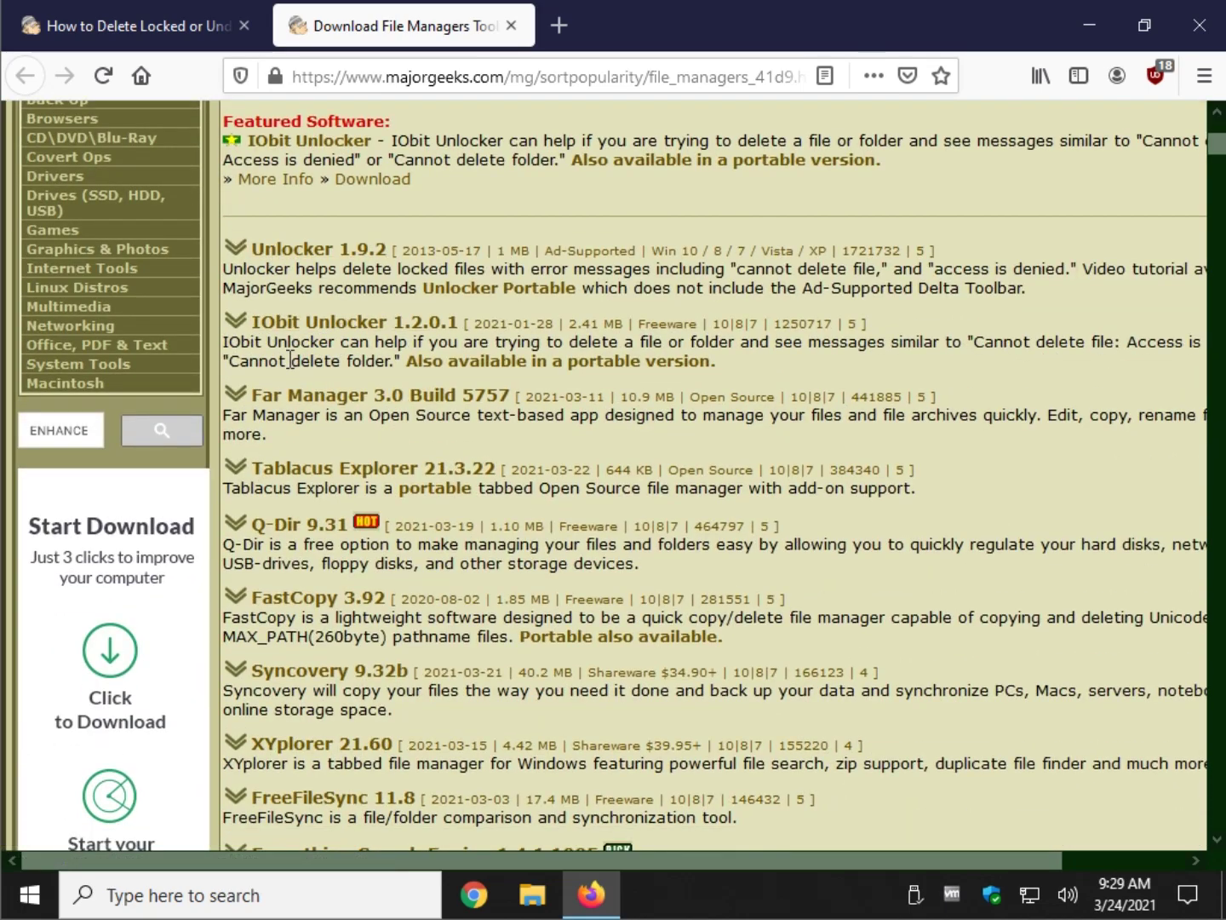
Close the File Managers tab and scroll to the Open PowerShell as Administrator step.
left_click(510, 26)
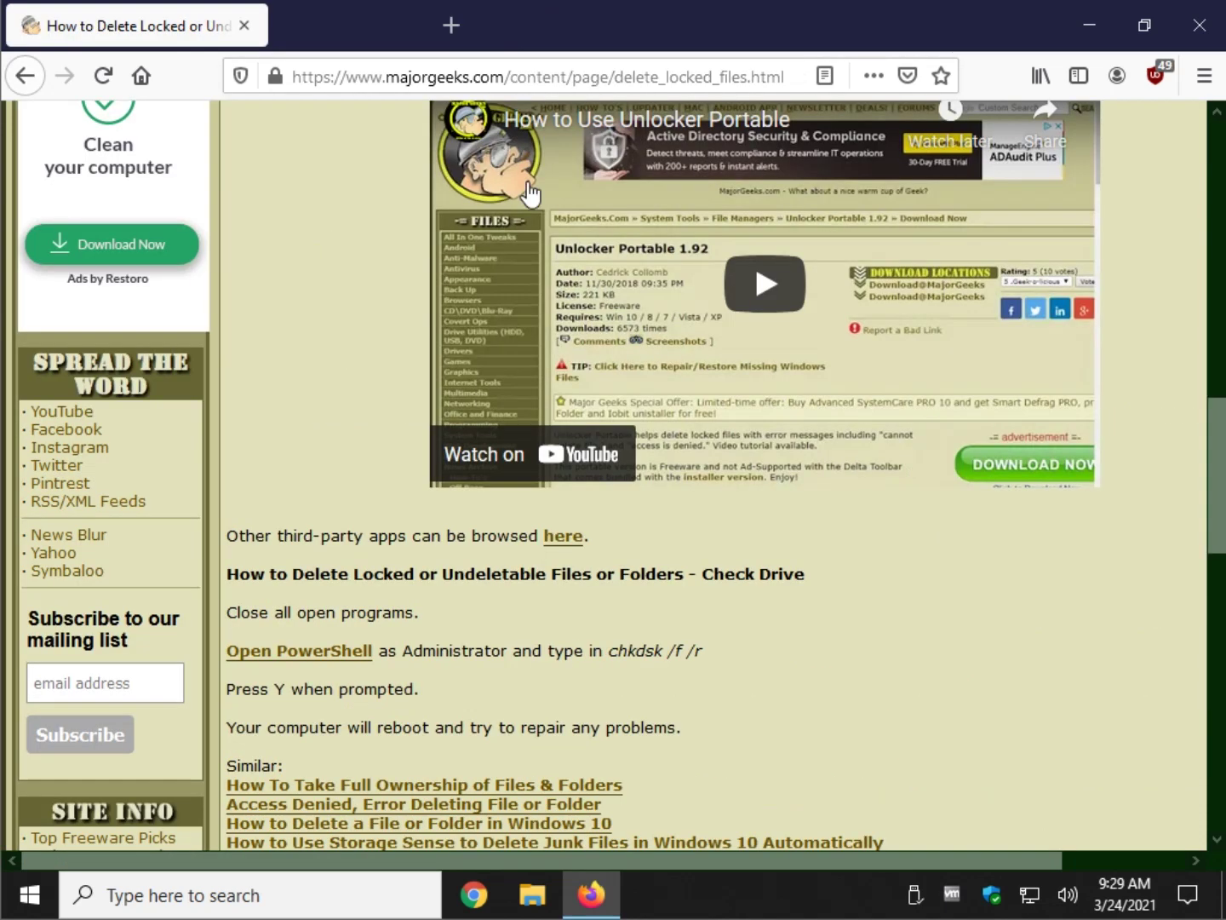
scroll(514, 410, "down", 3)
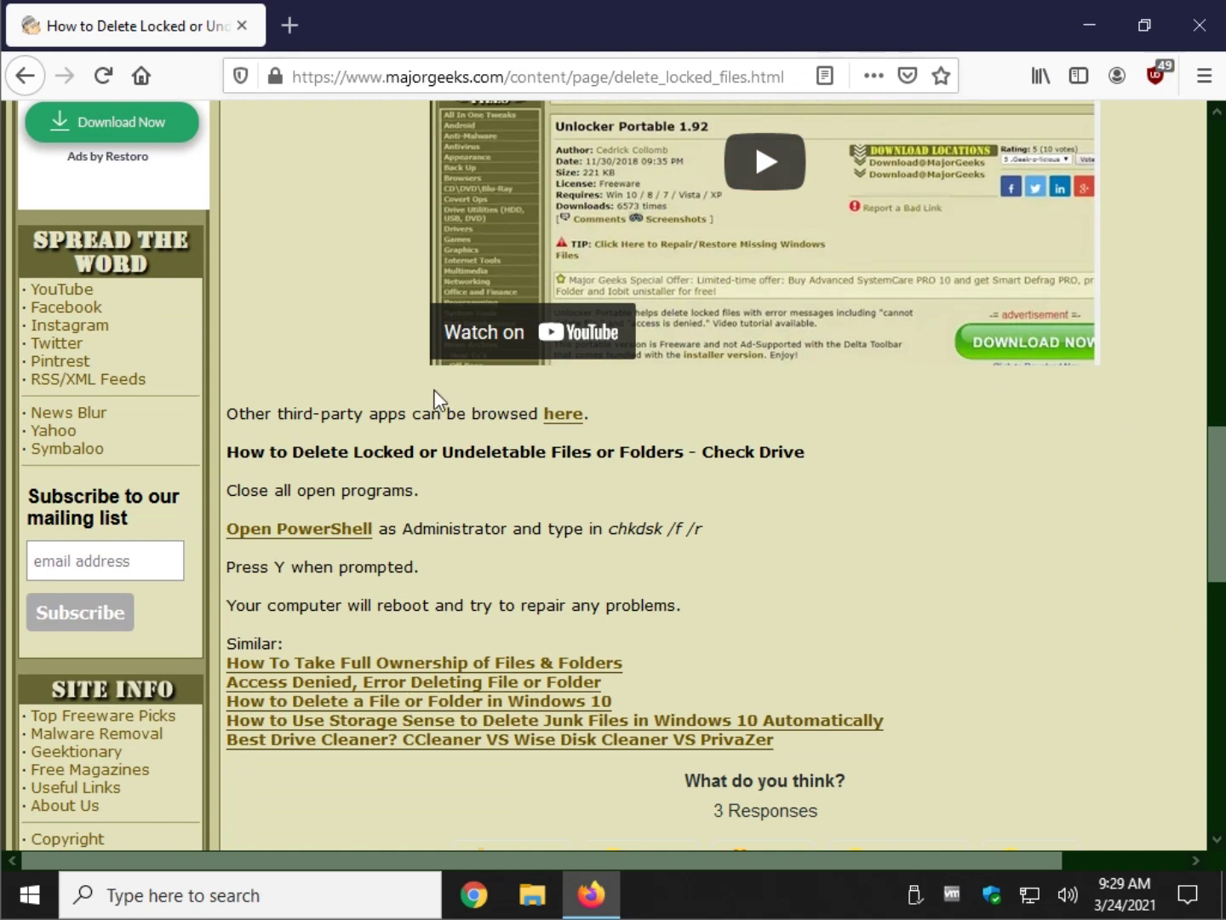
left_click(521, 522, "shift")
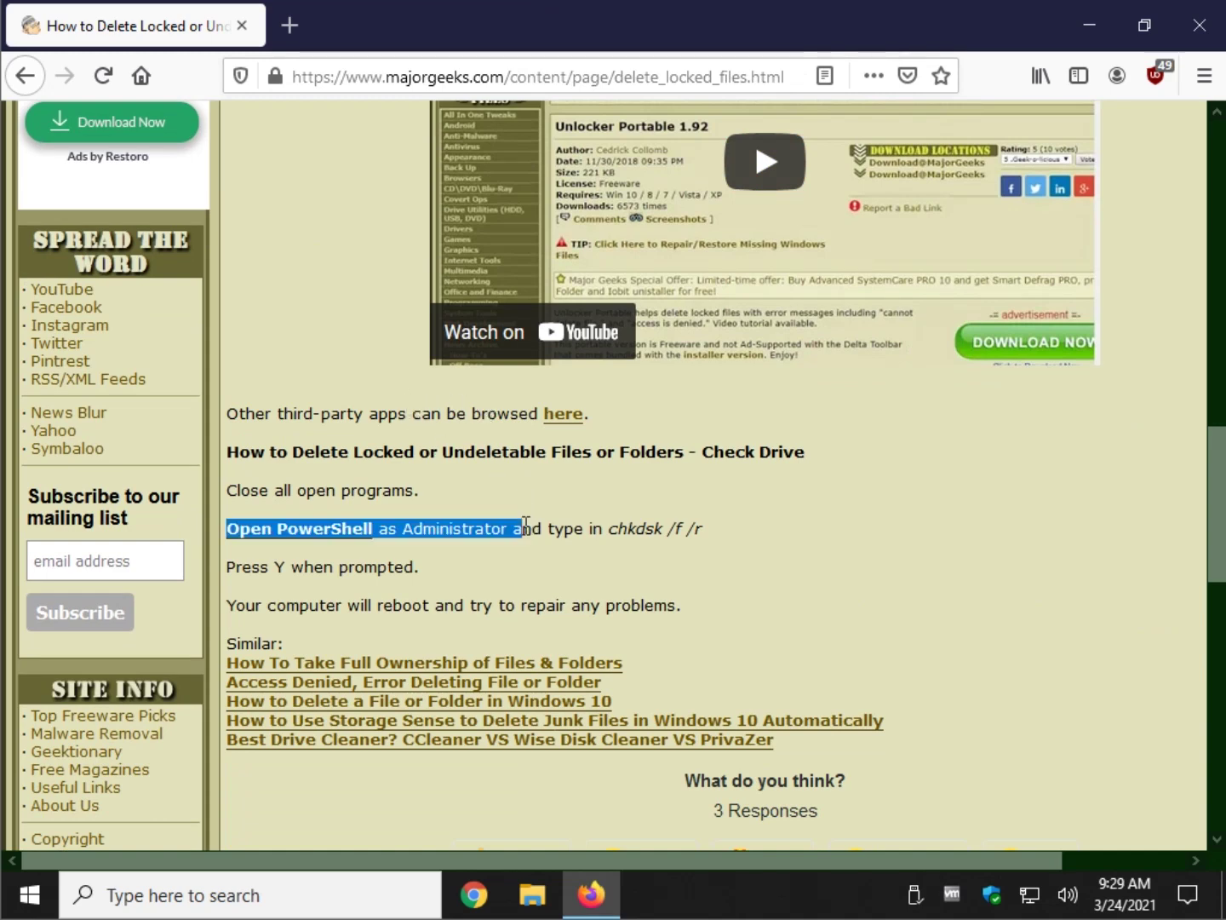
left_click(520, 525)
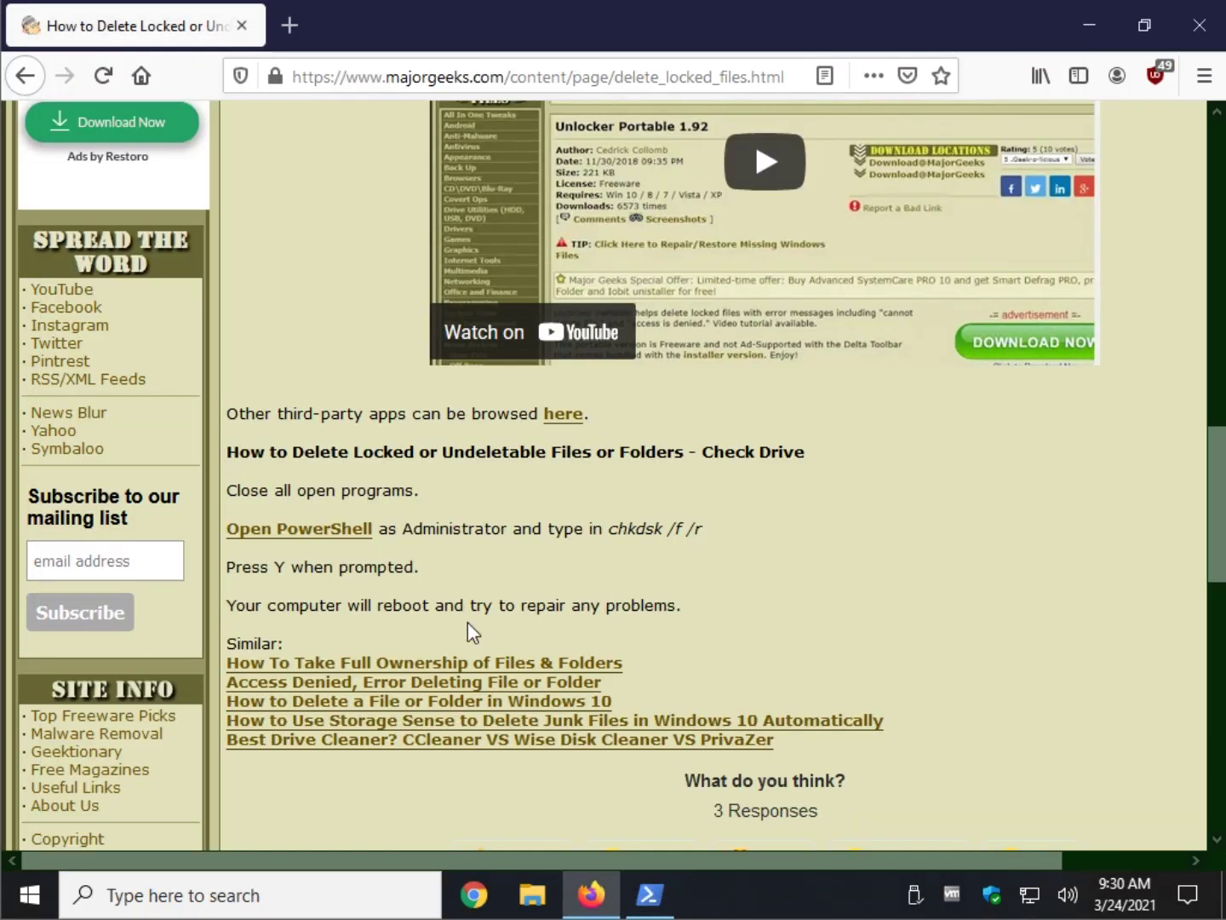
Copy the chkdsk /f /r command from the article.
left_click_drag(611, 530, 703, 530)
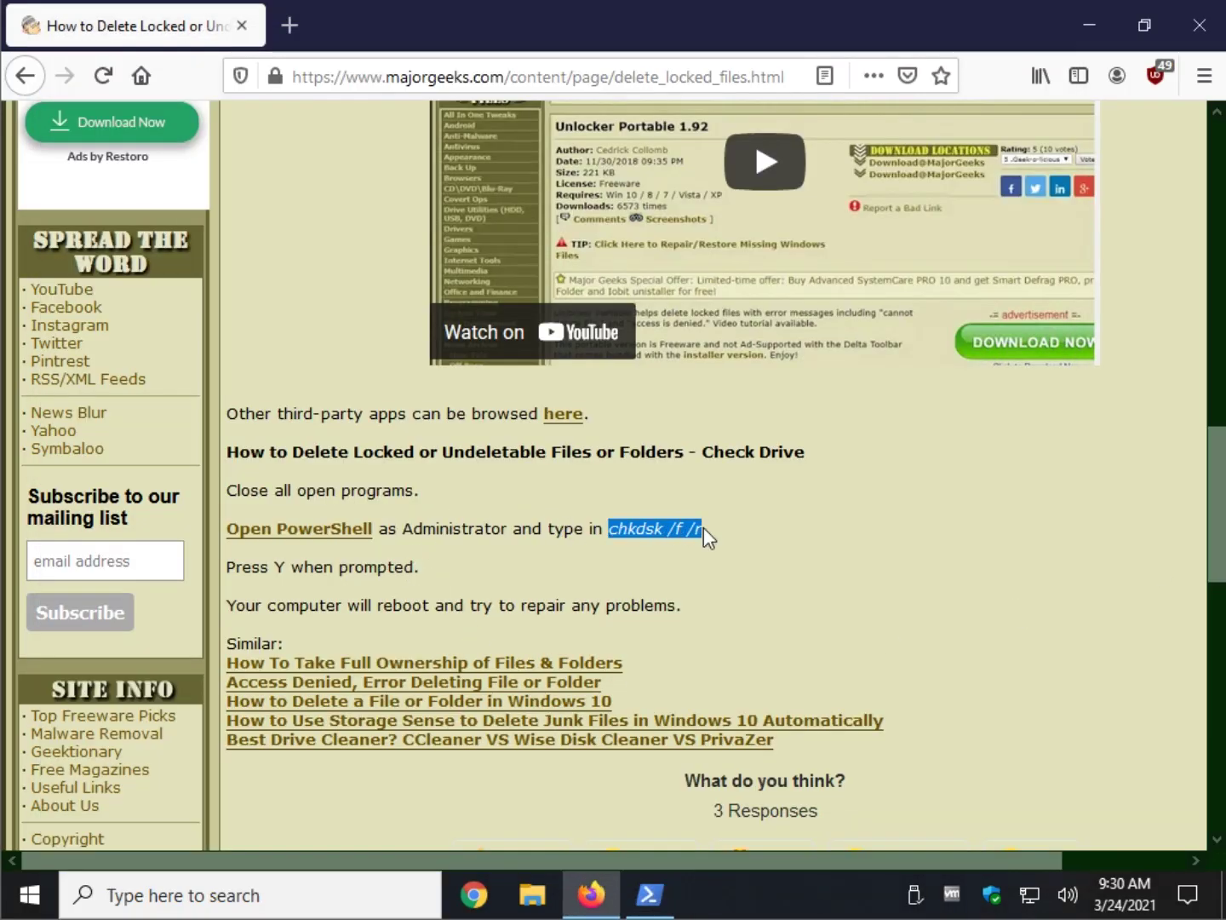
right_click(703, 530)
left_click(695, 555)
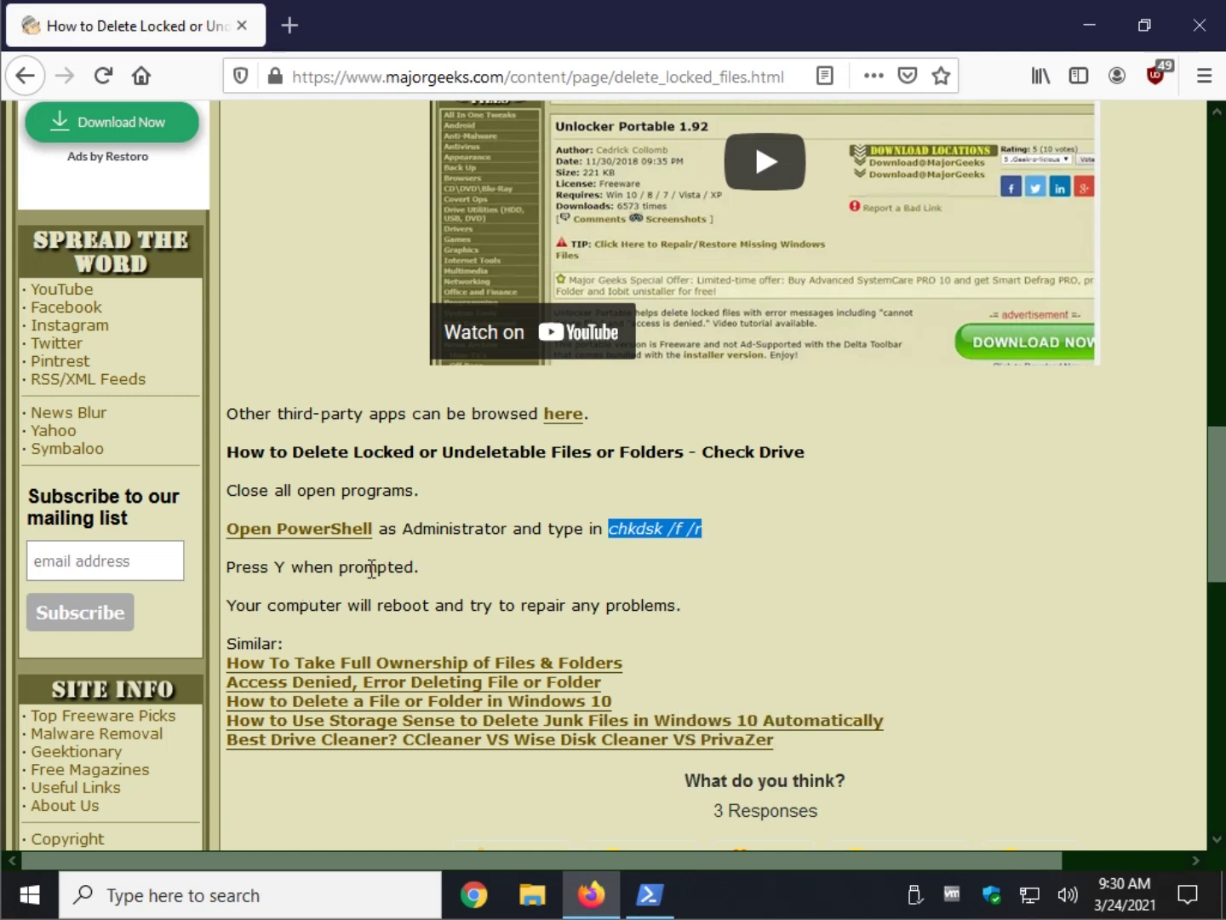
Paste chkdsk /f /r into the Administrator PowerShell to schedule the drive check at restart.
left_click(649, 894)
key("ctrl+v")
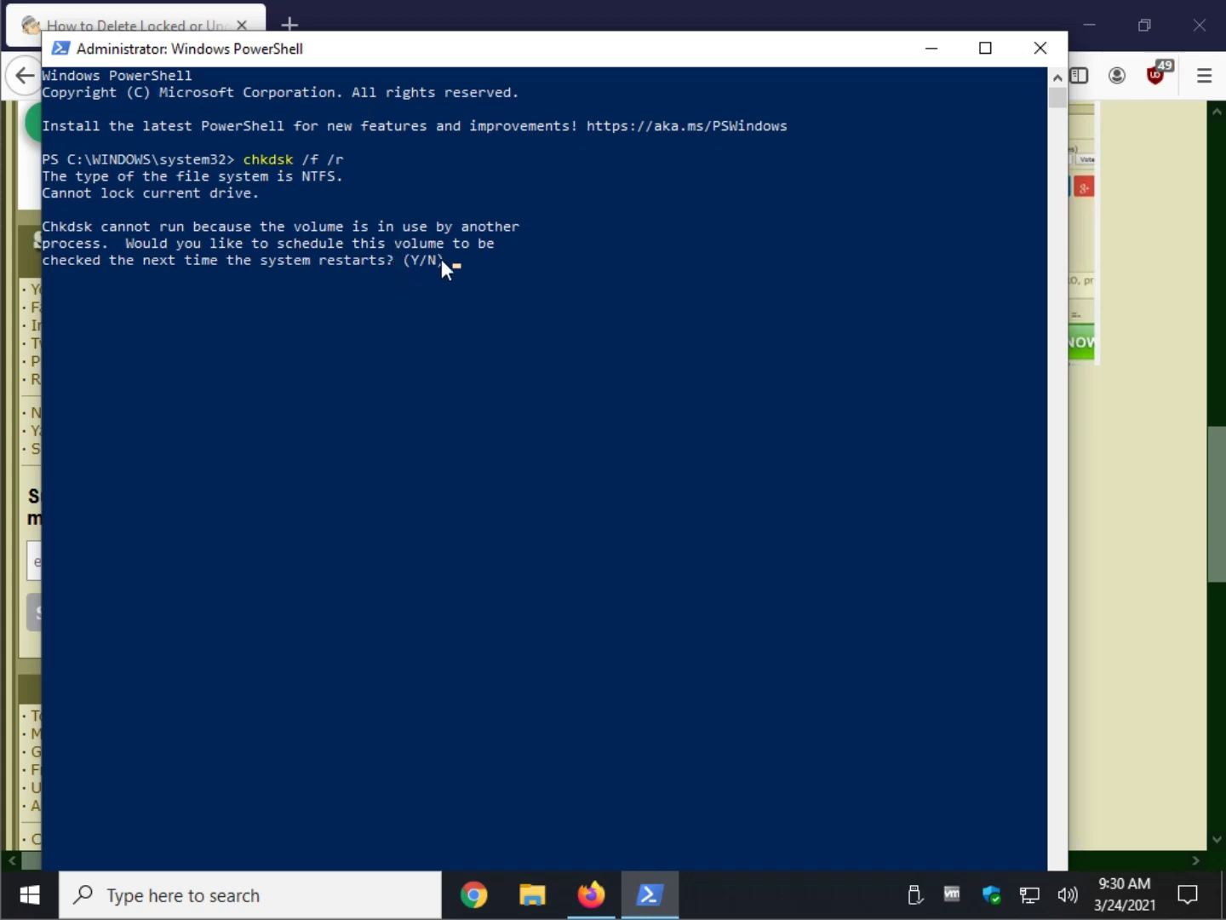
left_click(1167, 504)
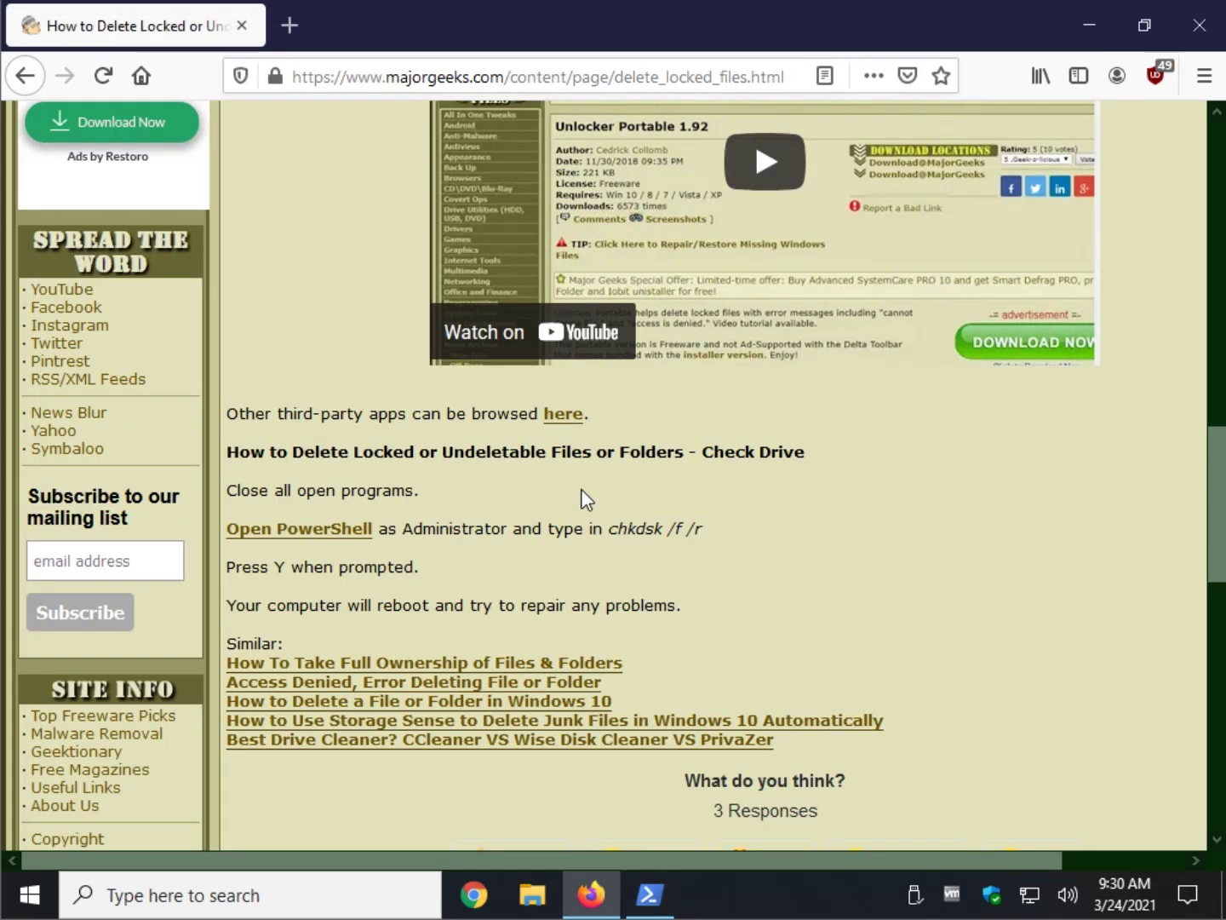
Close the administrator PowerShell window, leaving the Firefox article in view.
left_click(664, 896)
left_click(1041, 48)
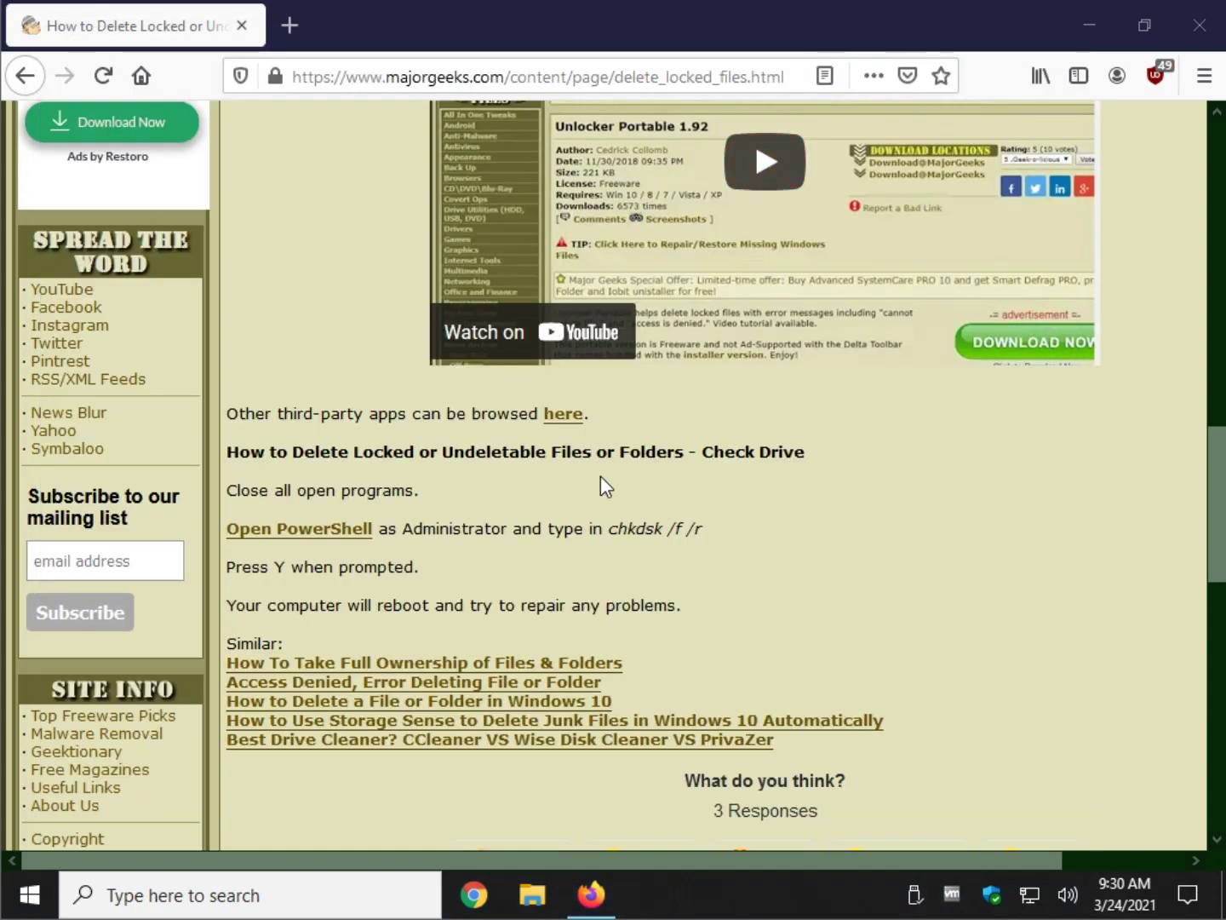
scroll(545, 393, "up", 10)
Read through the MajorGeeks locked-files article's del command instructions, then return to its top.
scroll(489, 416, "down", 3)
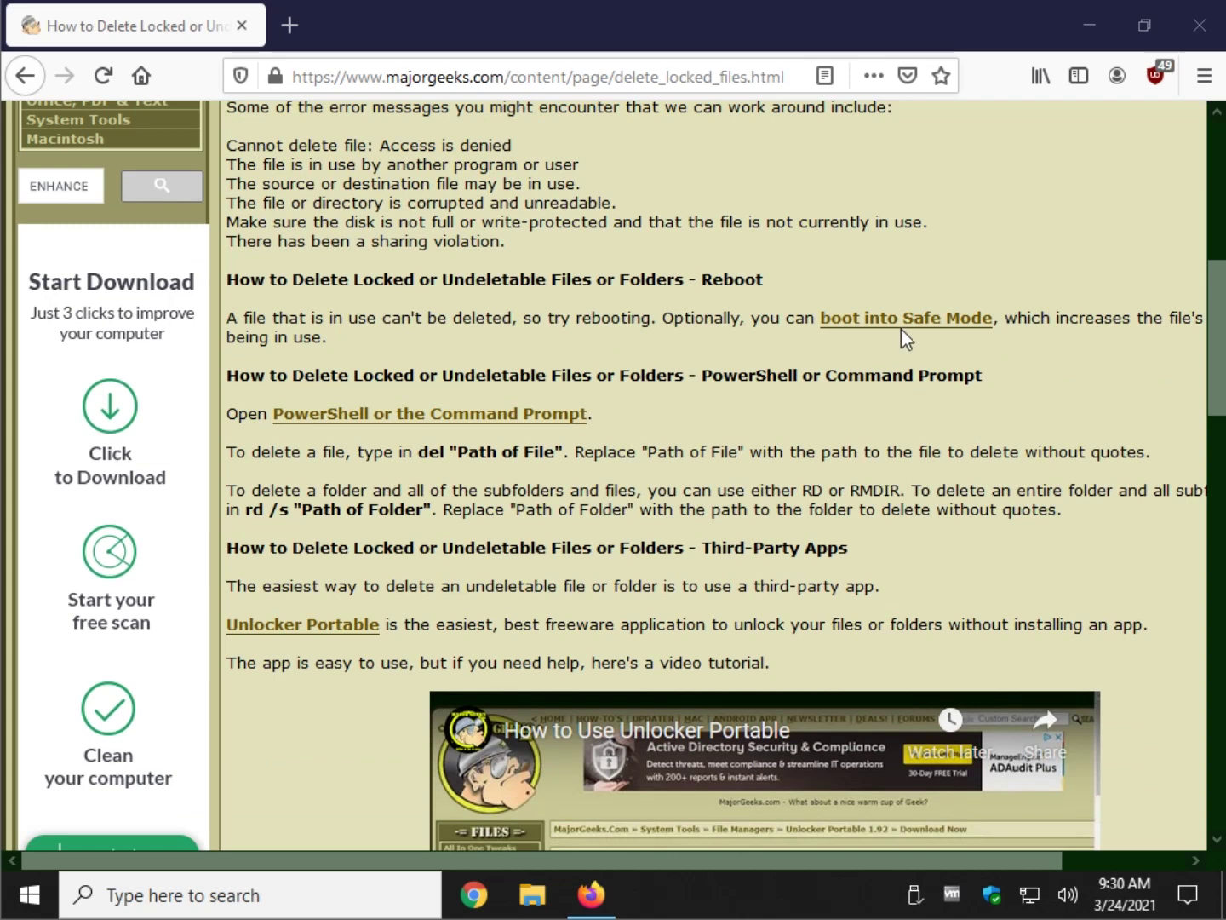
scroll(517, 312, "down", 2)
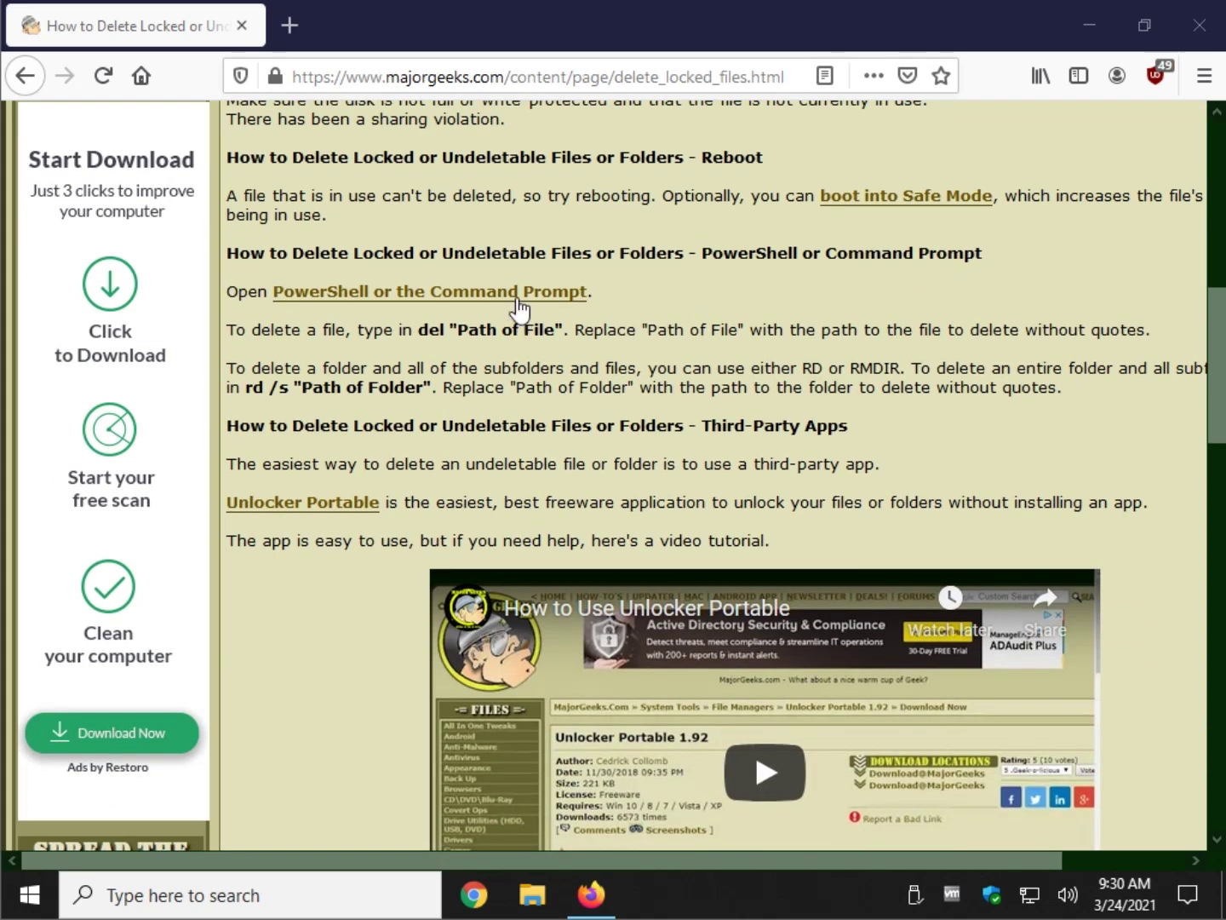
scroll(518, 312, "down", 2)
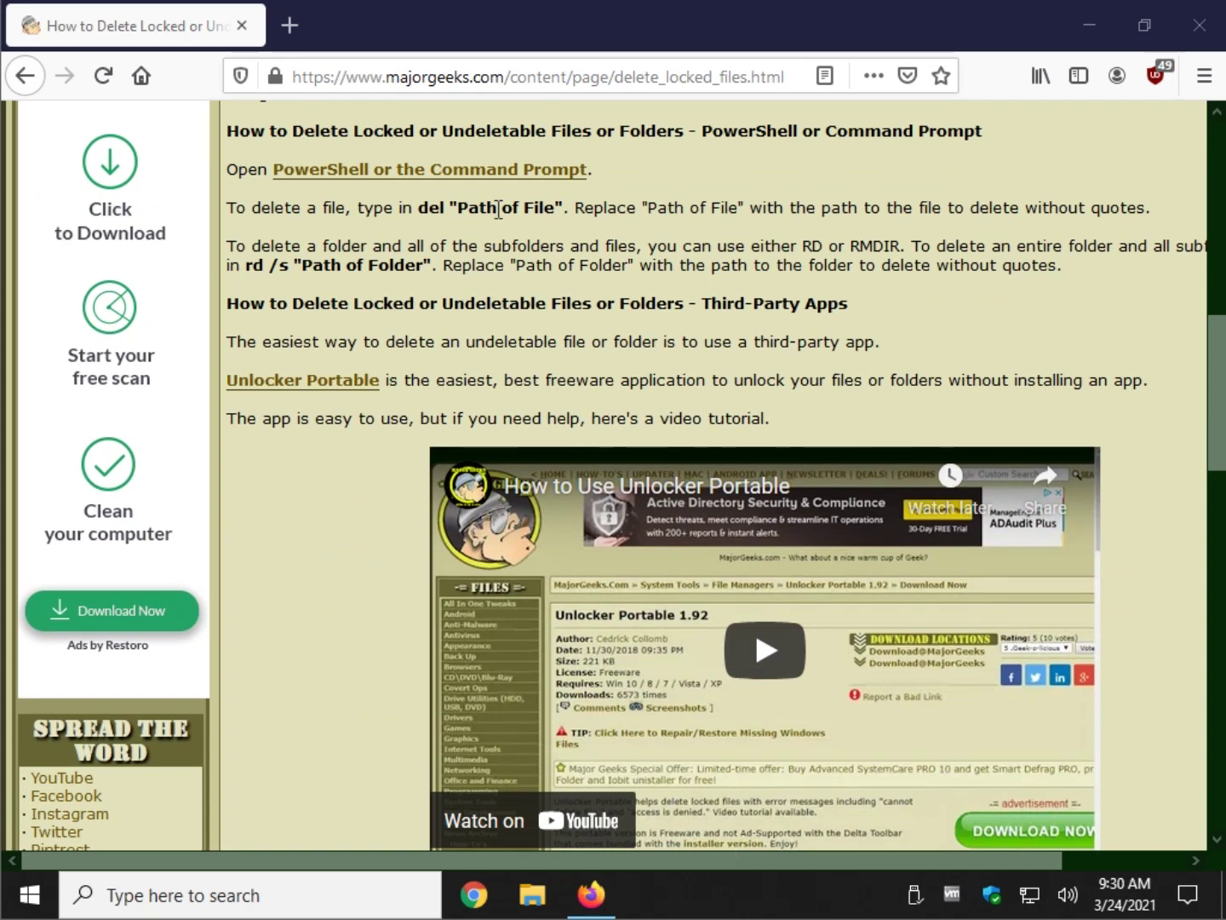
left_click_drag(499, 209, 692, 209)
left_click(590, 328)
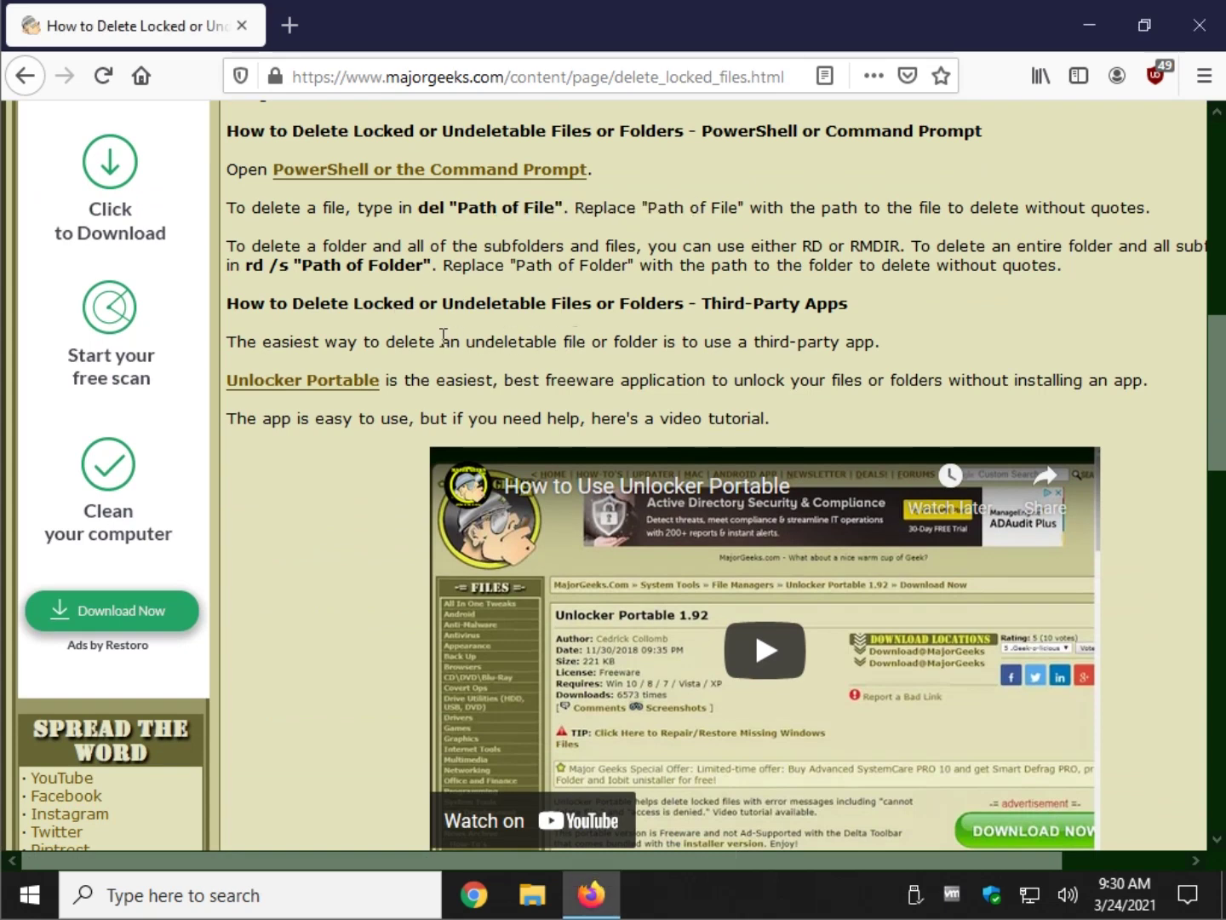
scroll(489, 372, "down", 2)
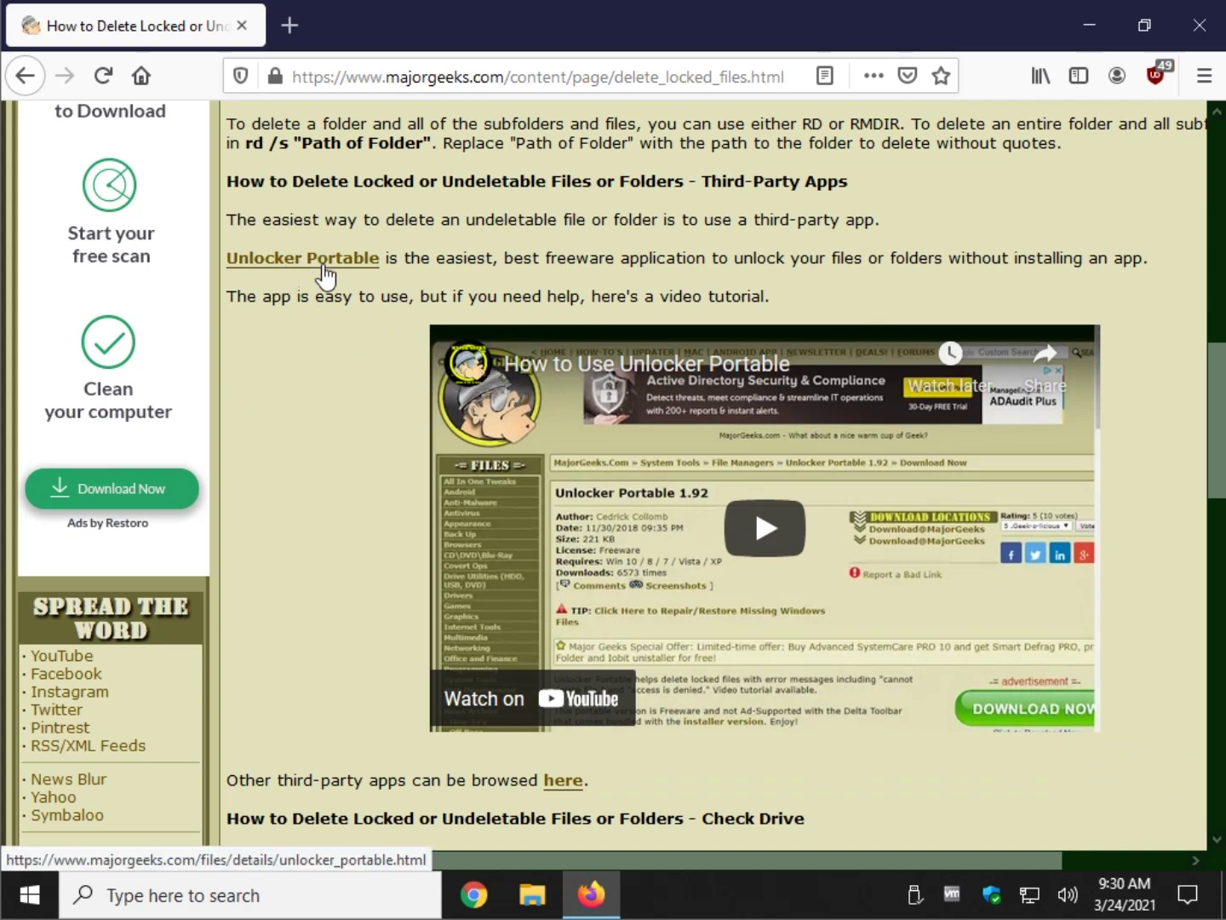
key("Home")
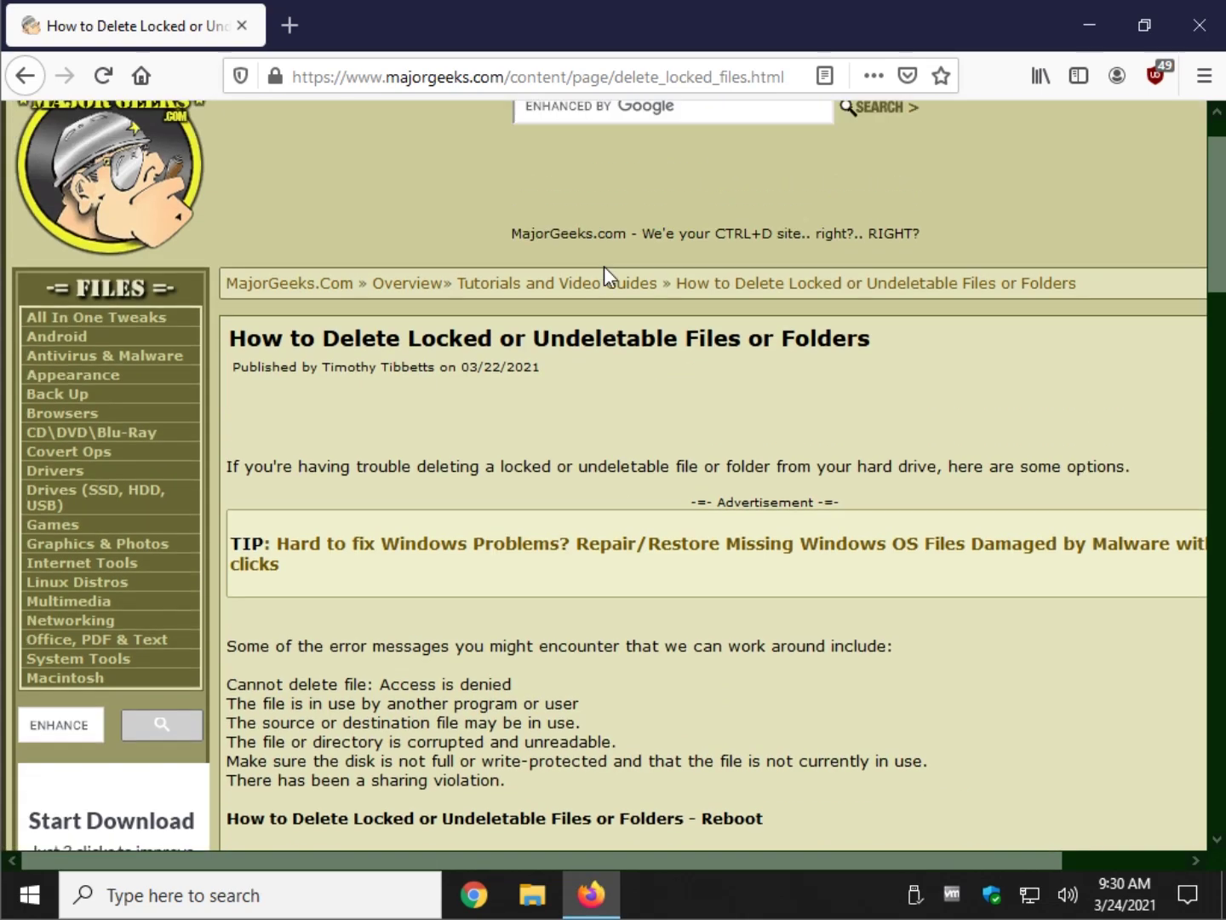